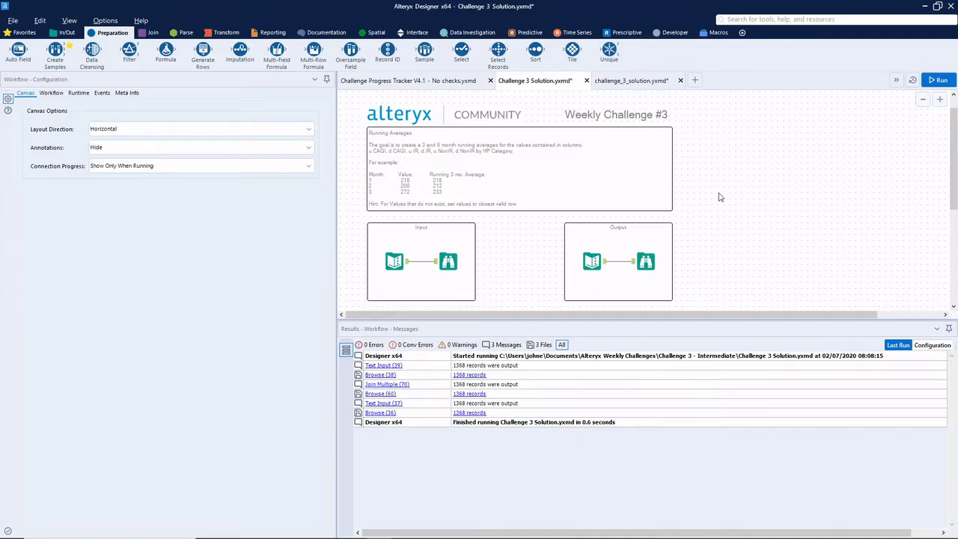
Preview the raw input records, 1,368 rows across 9 fields, with the HP Category profile.
left_click(450, 258)
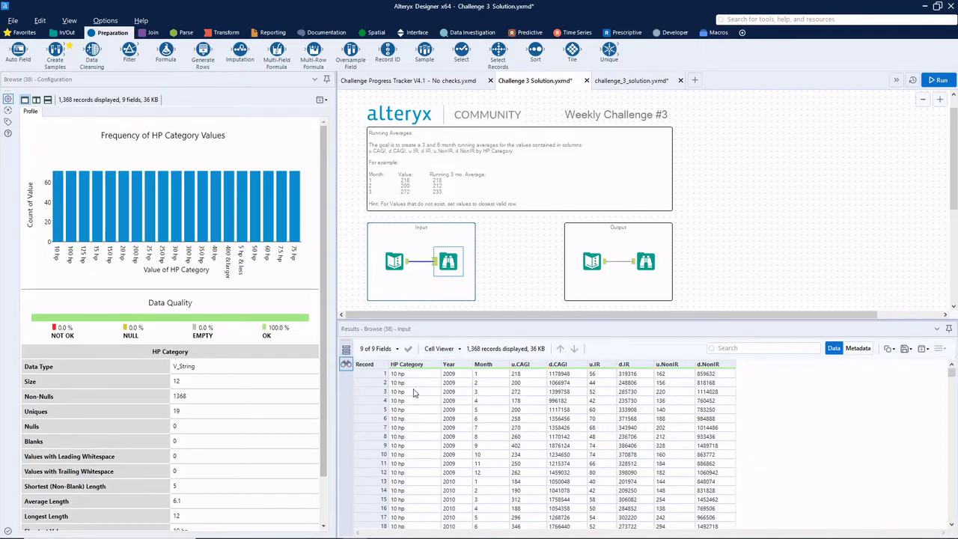
scroll(415, 394, "down", 19)
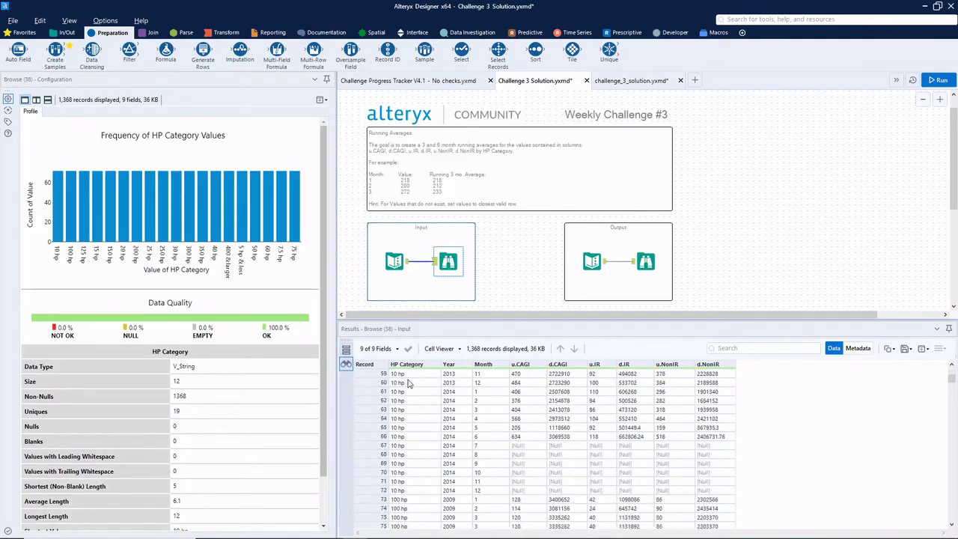
scroll(409, 382, "down", 10)
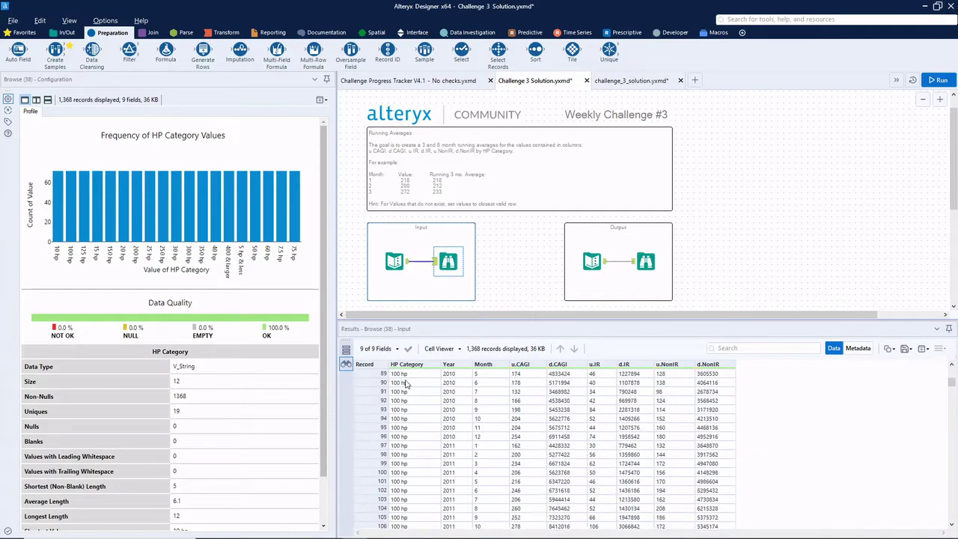
scroll(407, 383, "down", 2)
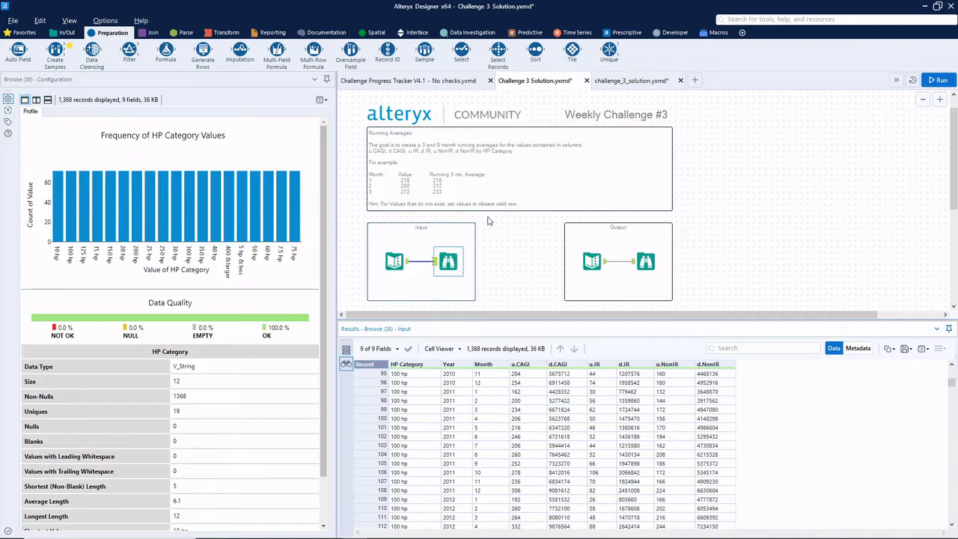
scroll(488, 221, "down", 2)
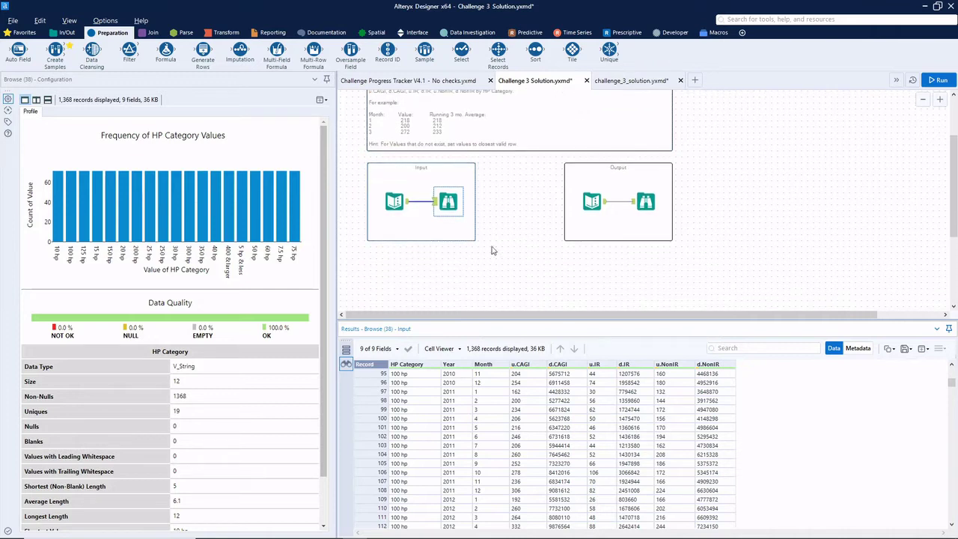
Compare the expected Output (22 fields with RecordID, r3mo_ and r6mo_ columns) against the Input.
left_click(646, 202)
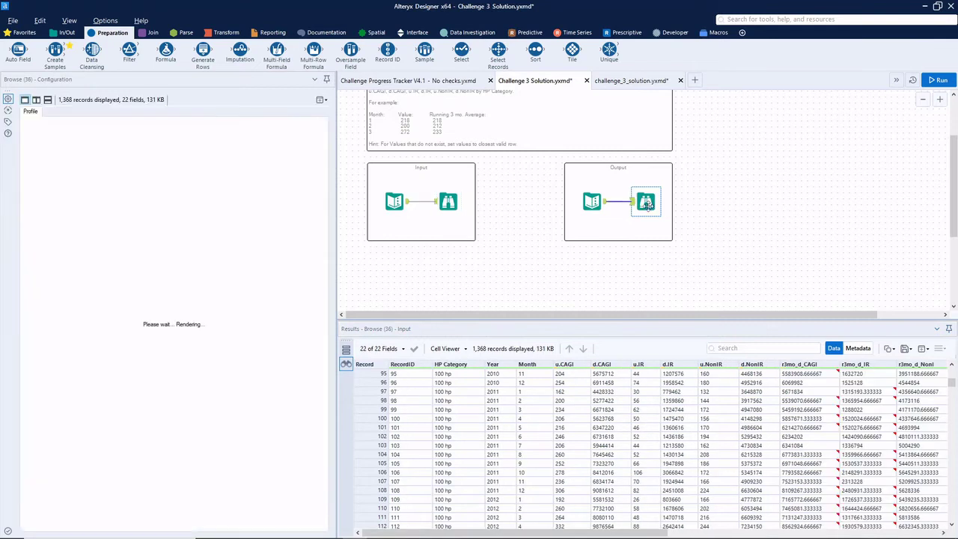
mouse_move(581, 533)
left_mouse_down()
mouse_move(676, 512)
mouse_move(595, 529)
left_mouse_up()
left_click(448, 207)
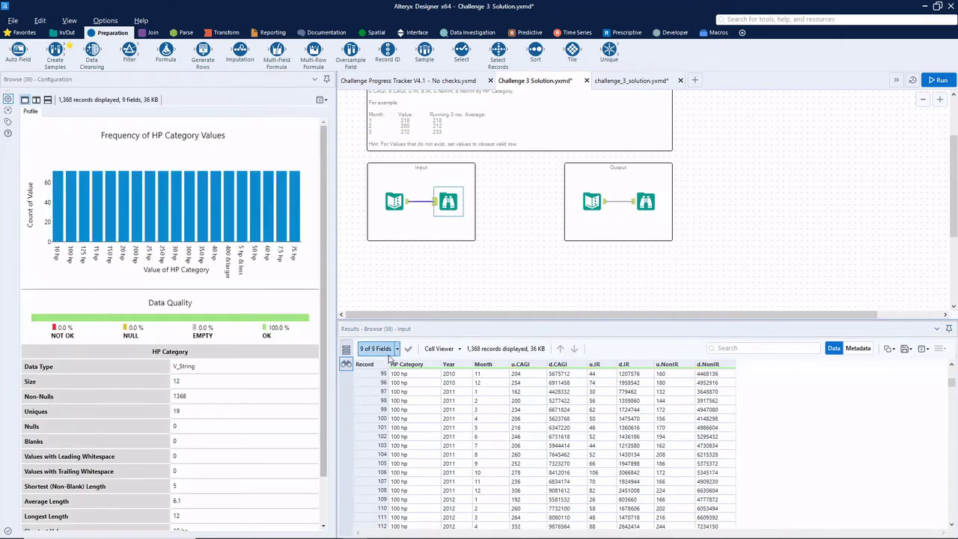
left_click(646, 201)
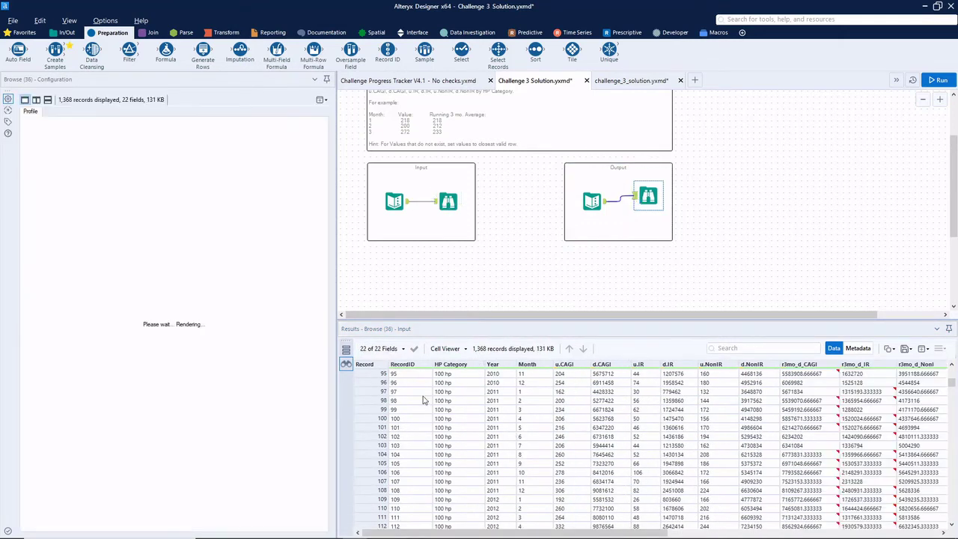
scroll(405, 404, "up", 20)
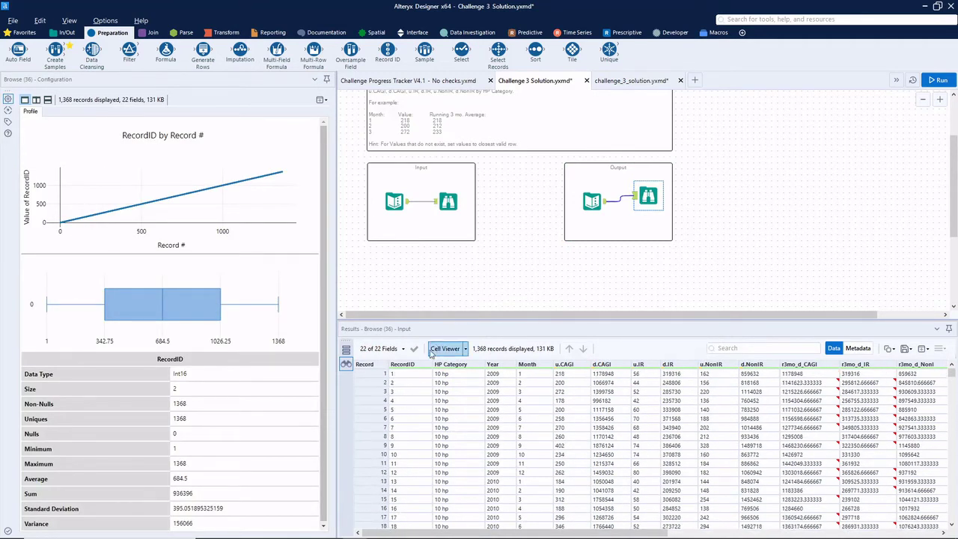
scroll(471, 258, "down", 2)
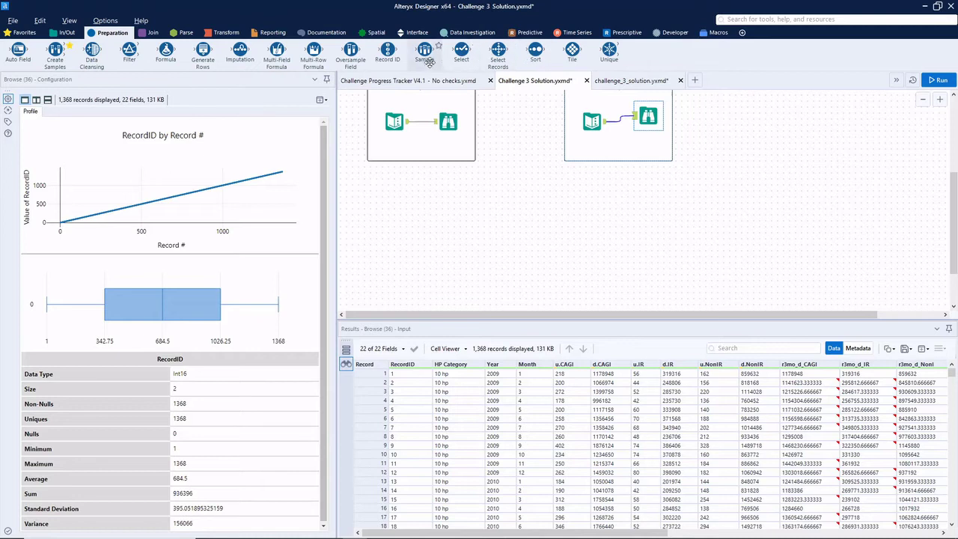
Add a Record ID tool after the input, attach a Browse tool, and run the workflow.
mouse_move(387, 51)
left_mouse_down()
mouse_move(449, 214)
mouse_move(409, 121)
left_mouse_up()
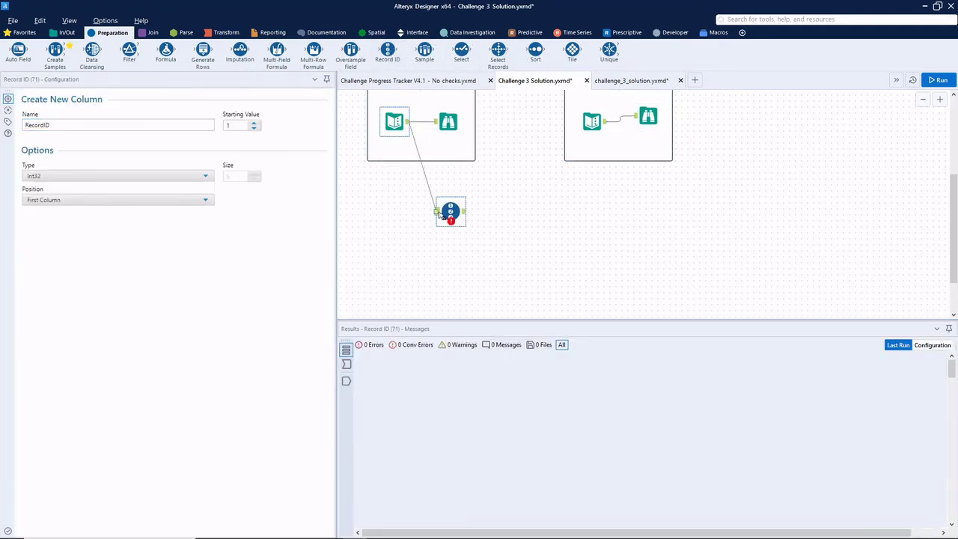
left_click(66, 33)
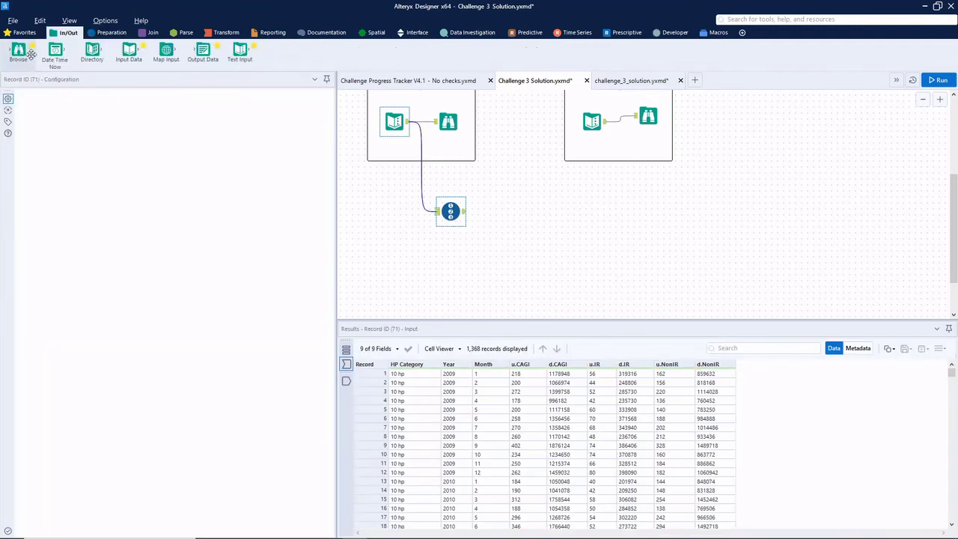
left_click_drag(18, 51, 517, 212)
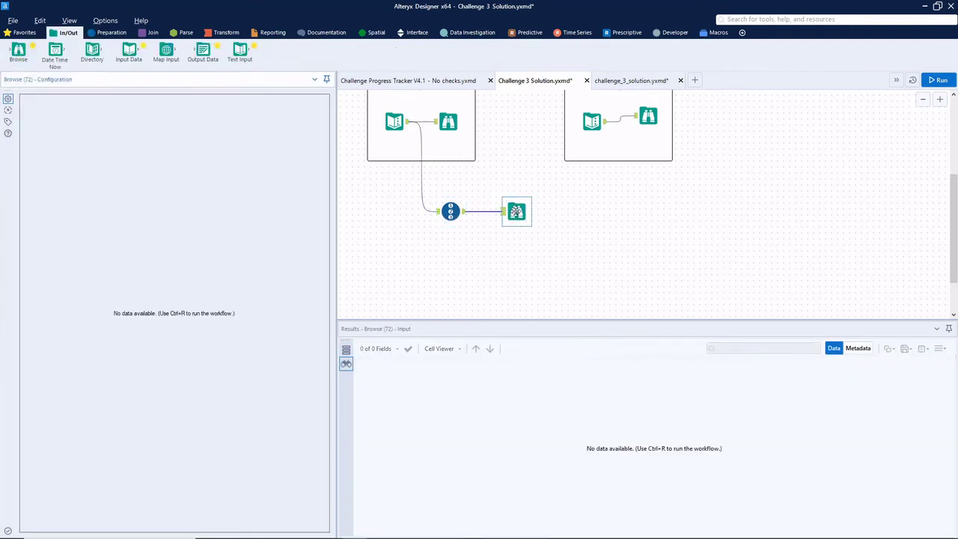
left_click(939, 80)
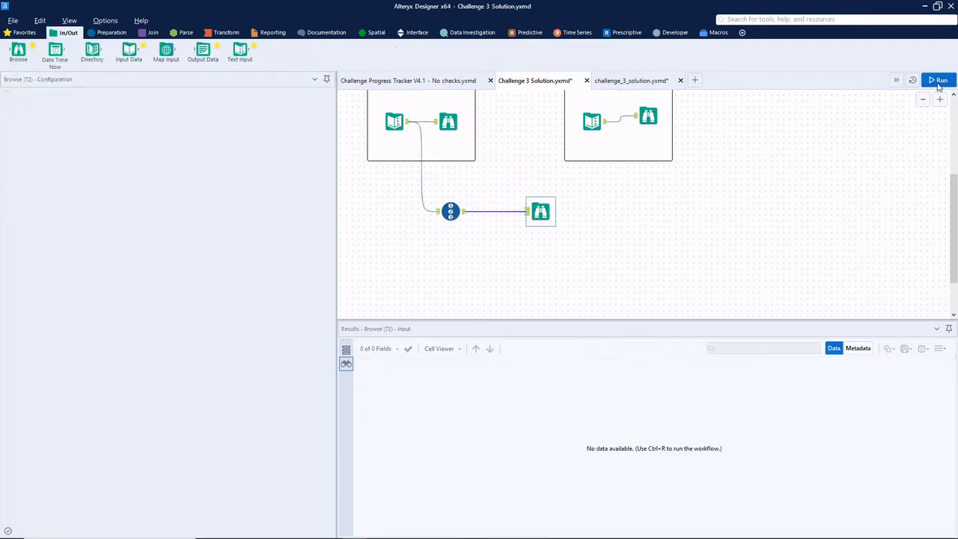
Preview the 1,368 numbered records and move the Browse tool further right.
left_click(541, 212)
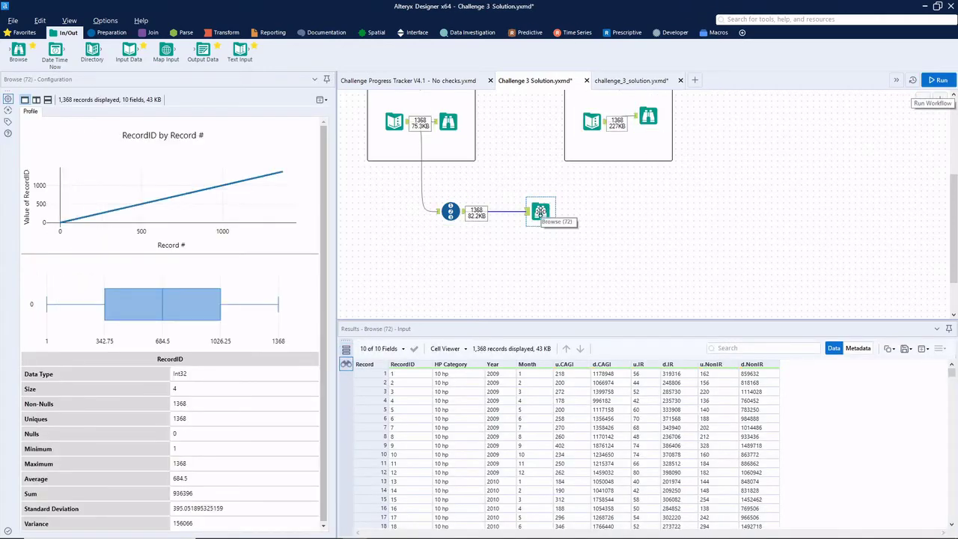
left_click_drag(540, 212, 636, 213)
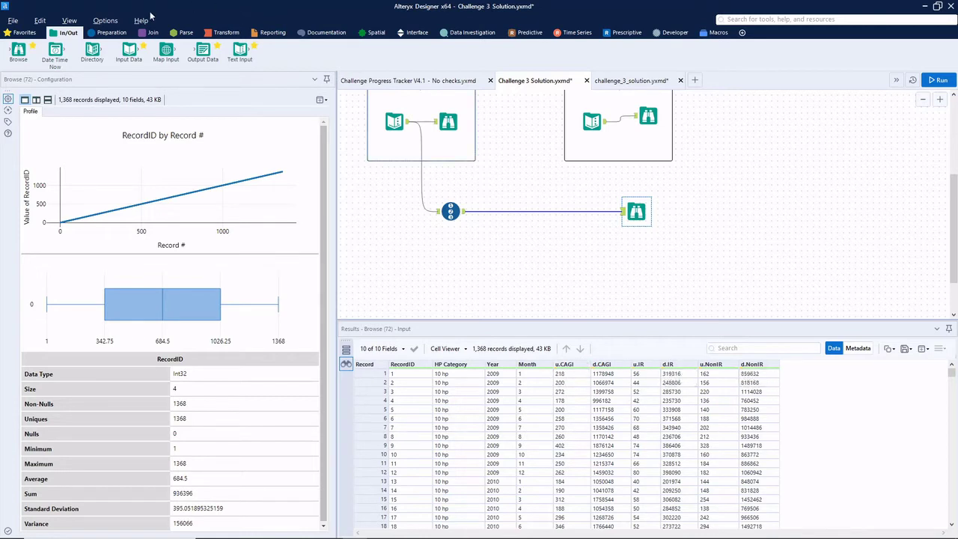
left_click(226, 33)
Insert a Transpose tool with RecordID, HP Category, Year and Month as key columns.
left_click_drag(202, 53, 499, 210)
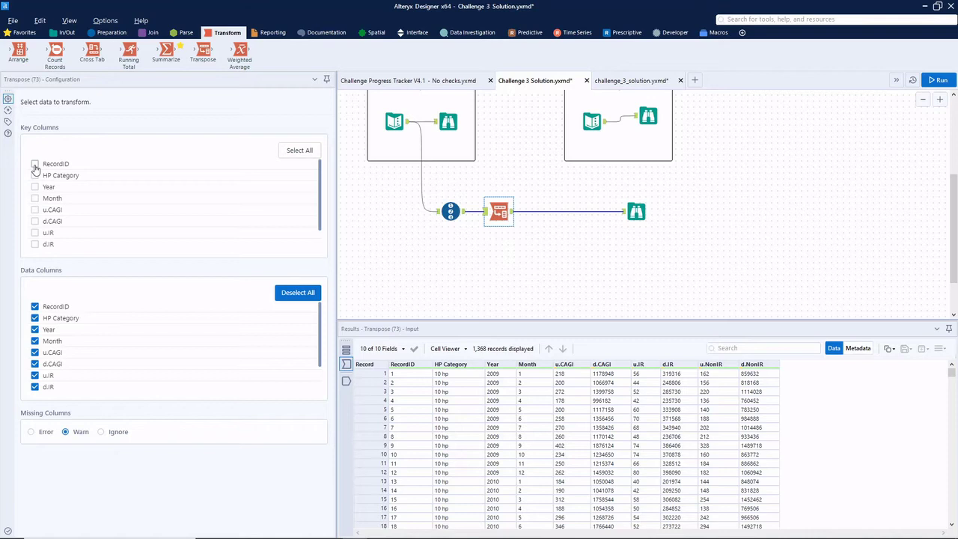
left_click(34, 164)
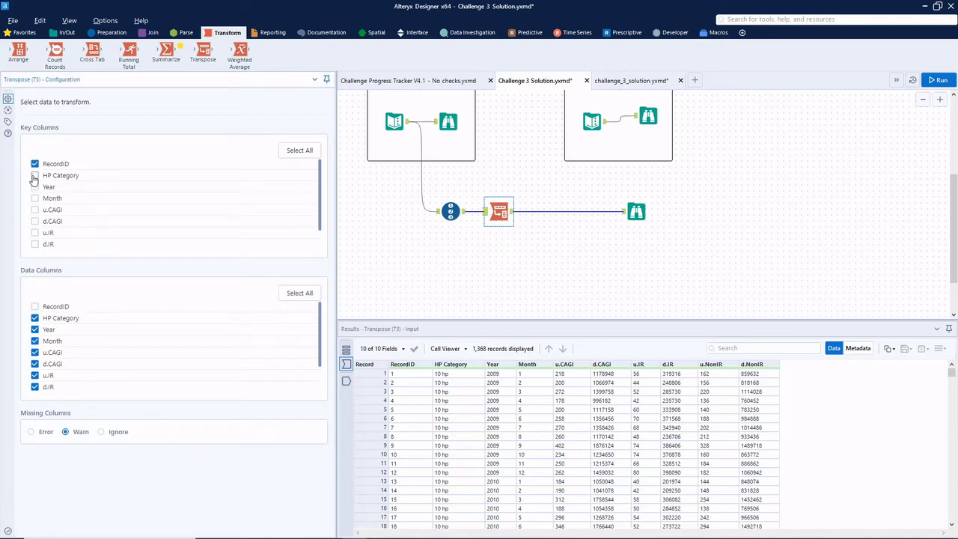
left_click(35, 175)
left_click(34, 186)
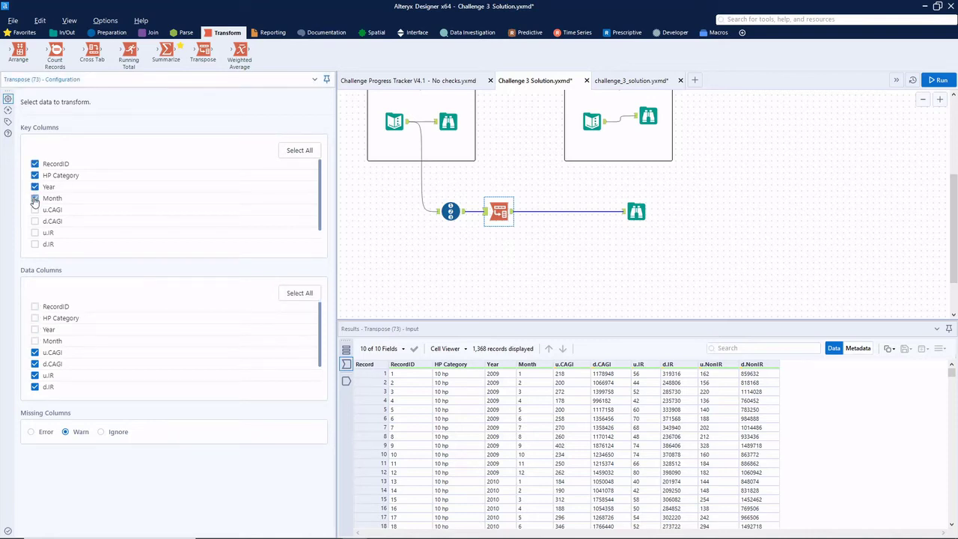
Run the workflow and check the 8,208 Name/Value rows, marking RecordID 1's six rows.
left_click(937, 79)
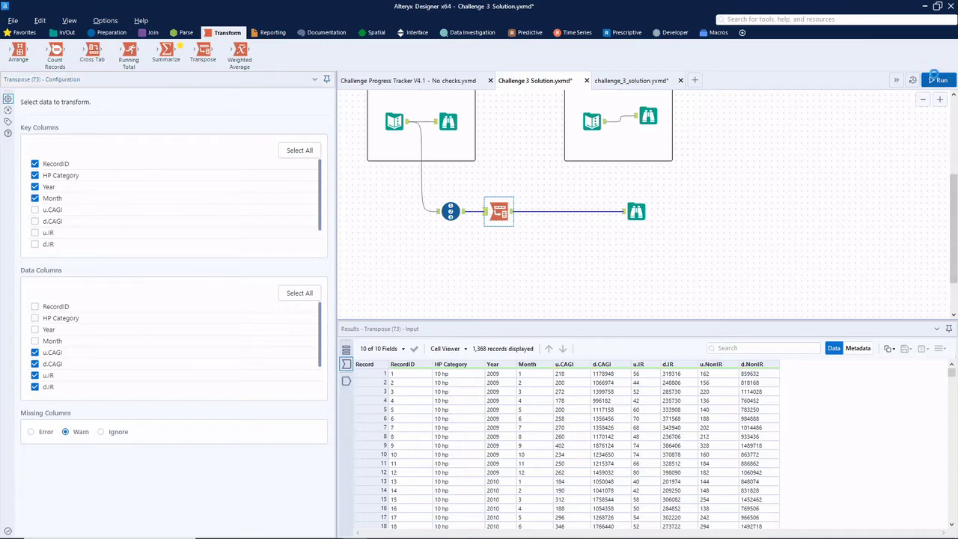
left_click(636, 213)
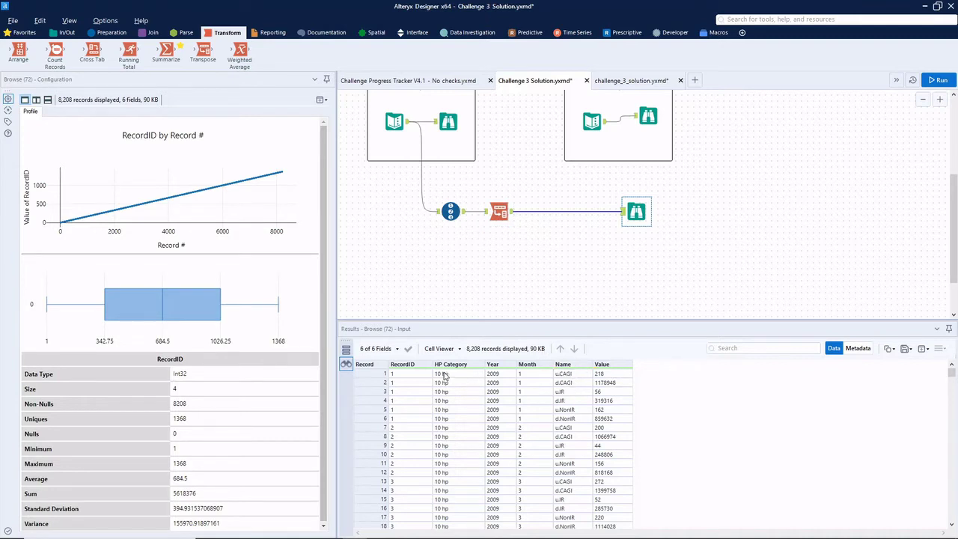
left_click_drag(378, 372, 378, 419)
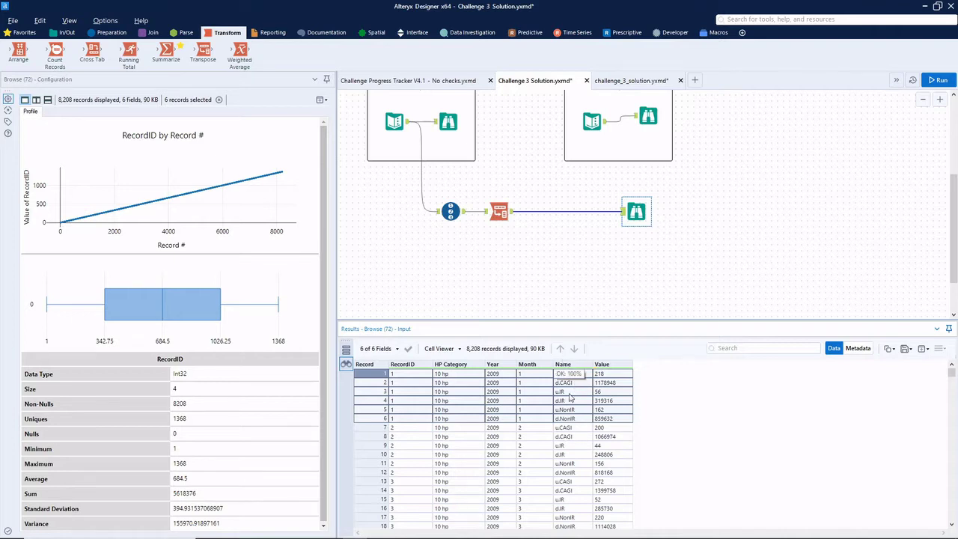
Insert a Sort tool ordering by Name ascending, then RecordID ascending.
left_click(105, 33)
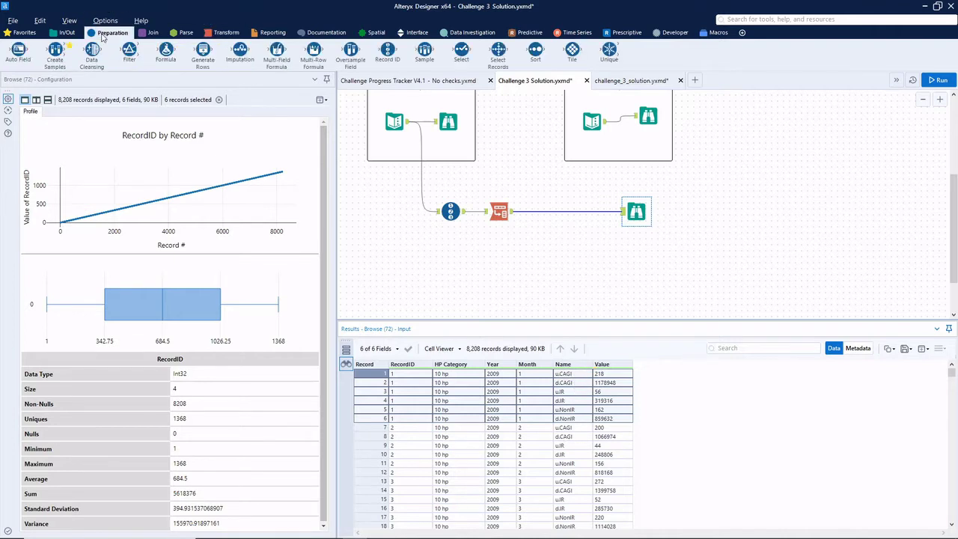
left_click_drag(536, 67, 552, 216)
left_click(75, 127)
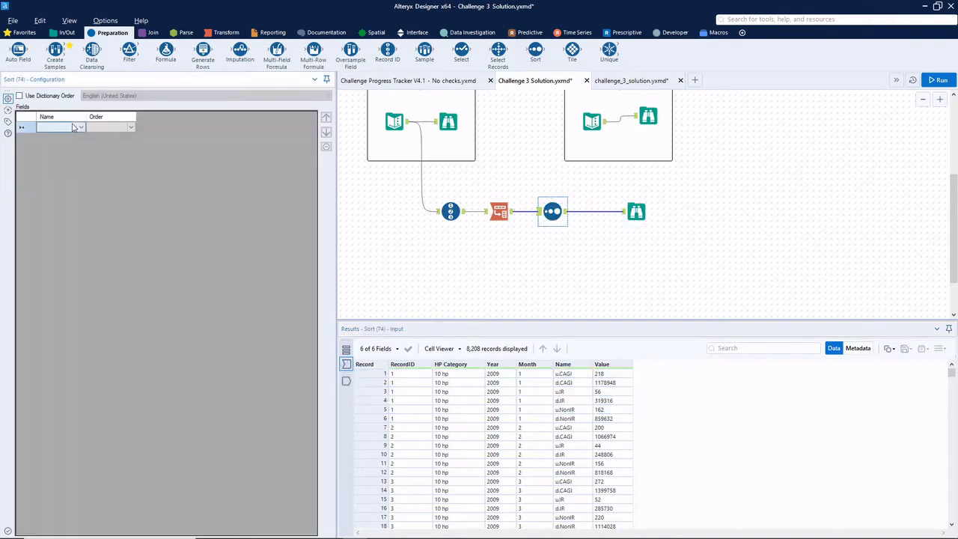
left_click(77, 127)
left_click(57, 162)
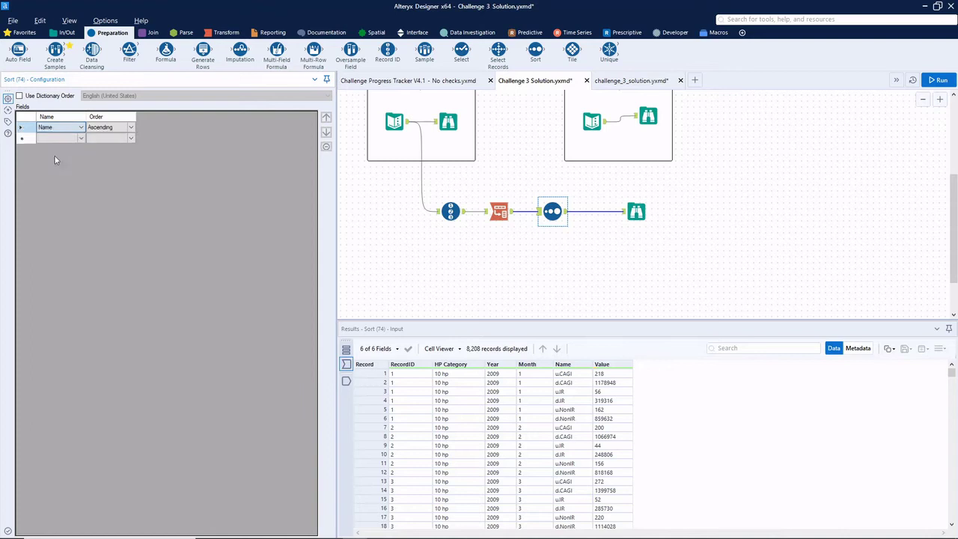
left_click(72, 138)
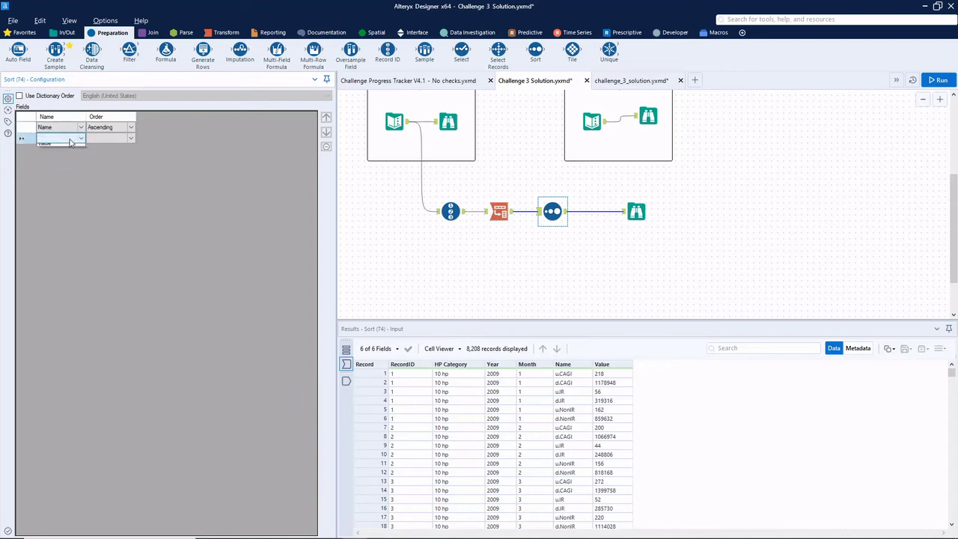
left_click(71, 140)
left_click(68, 149)
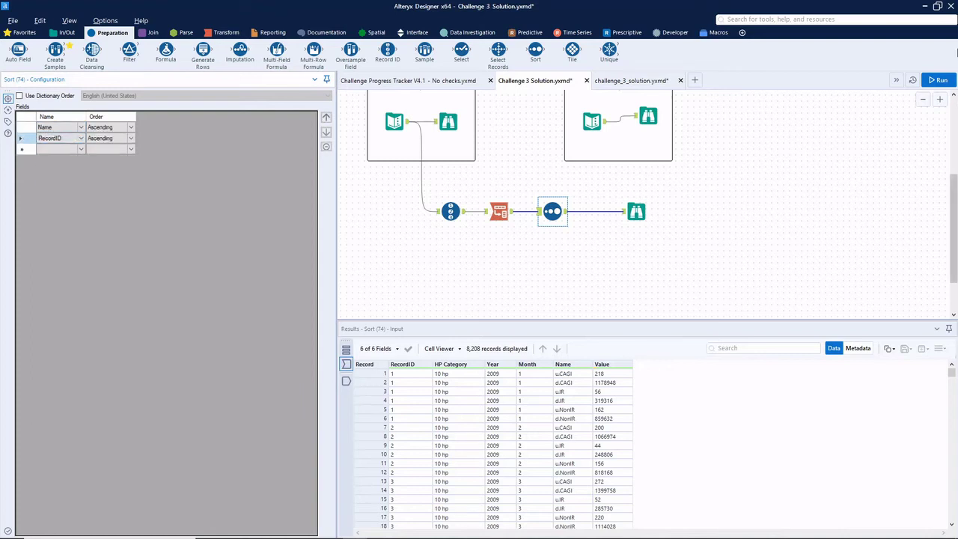
Run the workflow, inspect the sorted rows through record 1368, and shift the final Browse right.
left_click(936, 79)
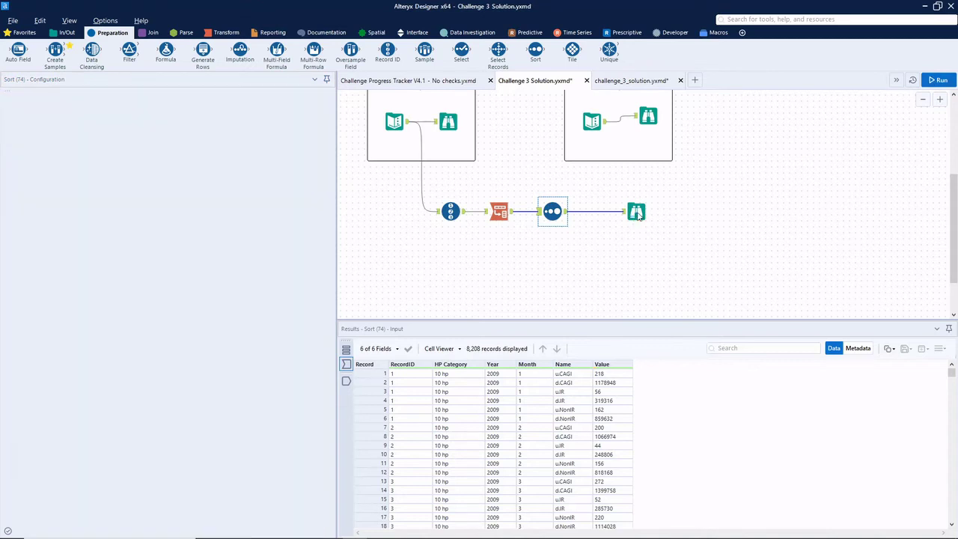
left_click(637, 212)
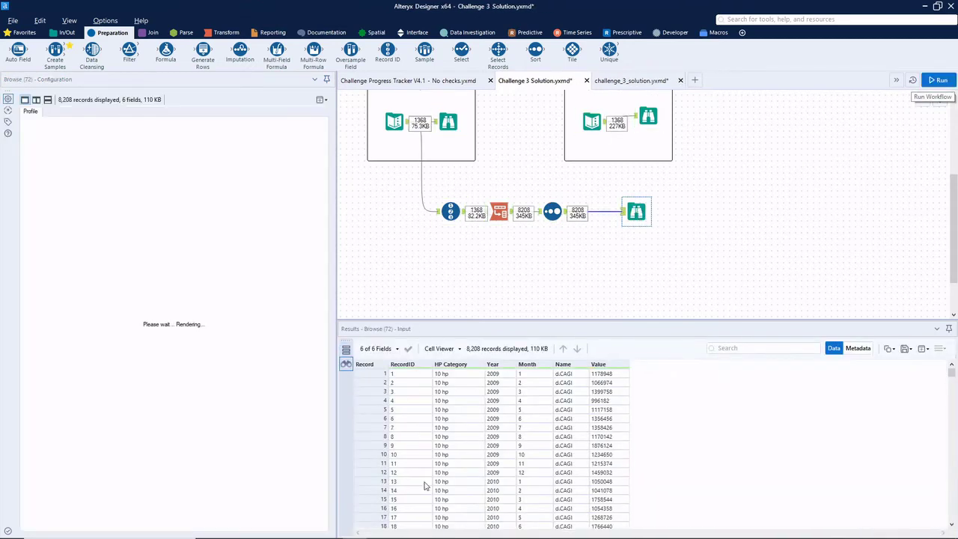
left_click_drag(375, 373, 376, 445)
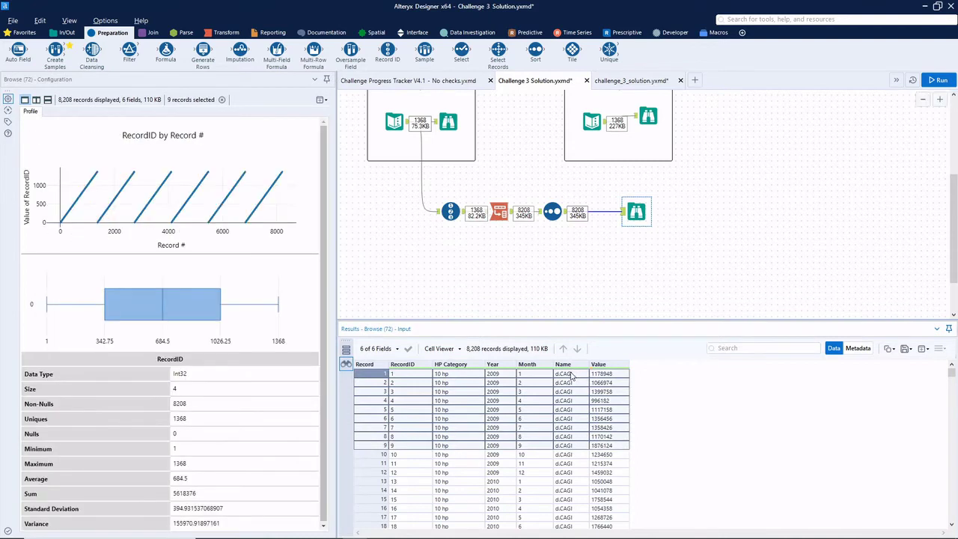
scroll(573, 386, "down", 20)
scroll(599, 408, "down", 4)
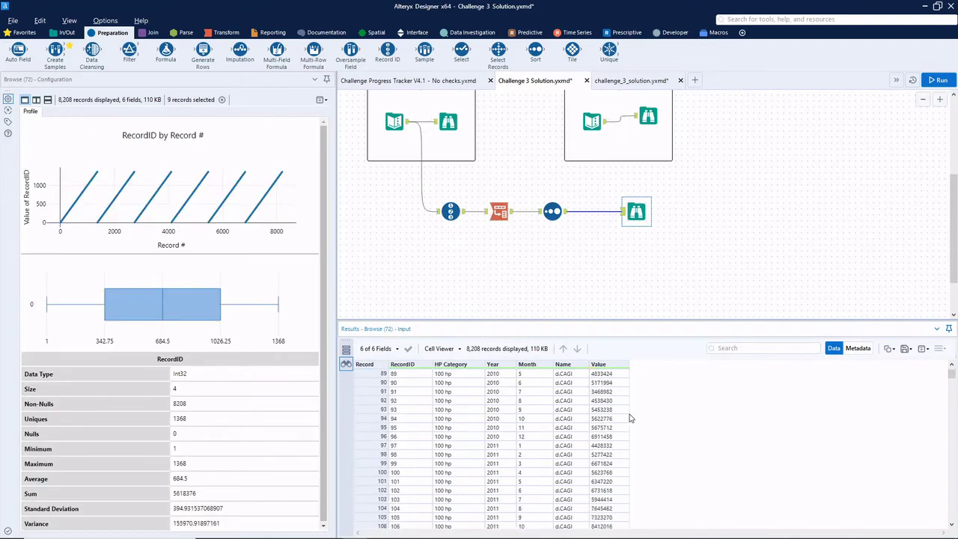
left_click_drag(952, 376, 949, 399)
scroll(592, 420, "up", 5)
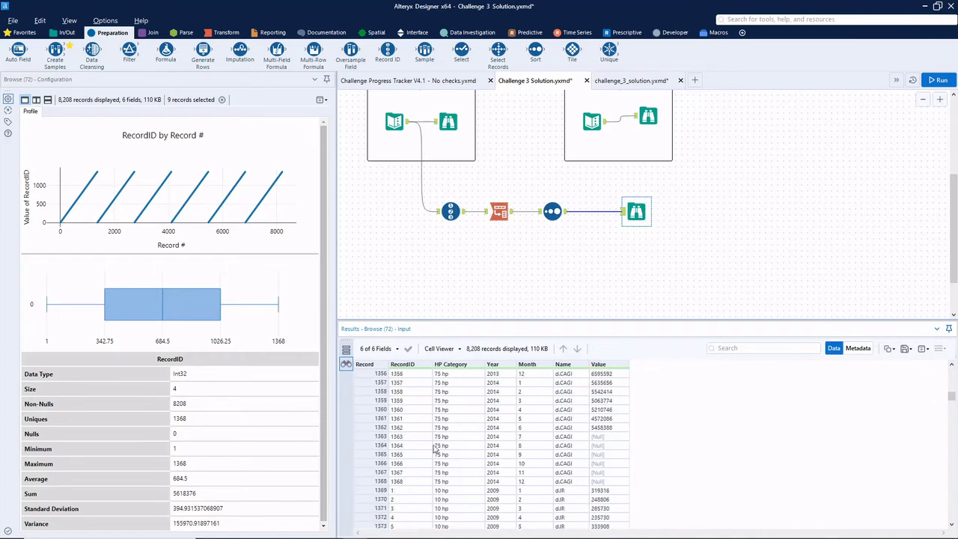
left_click(378, 481)
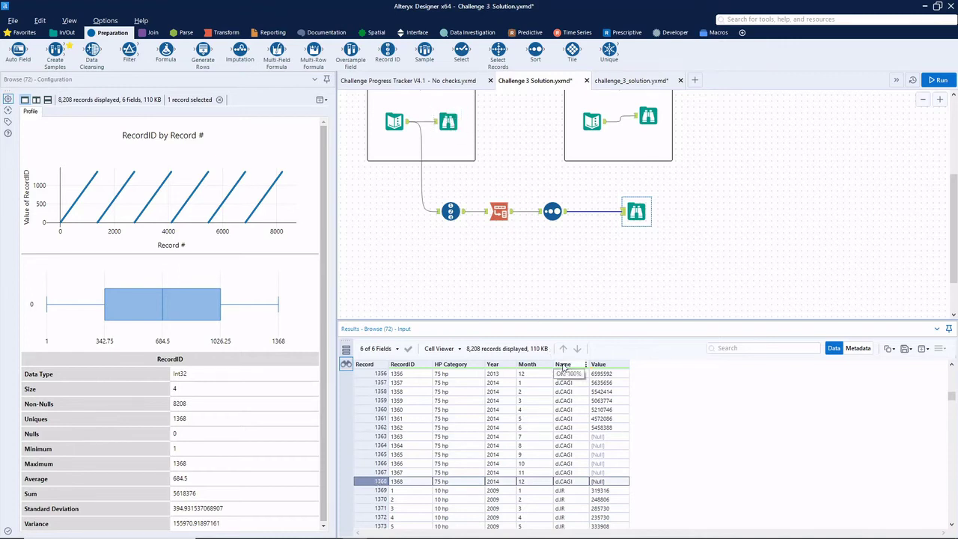
scroll(602, 468, "up", 2)
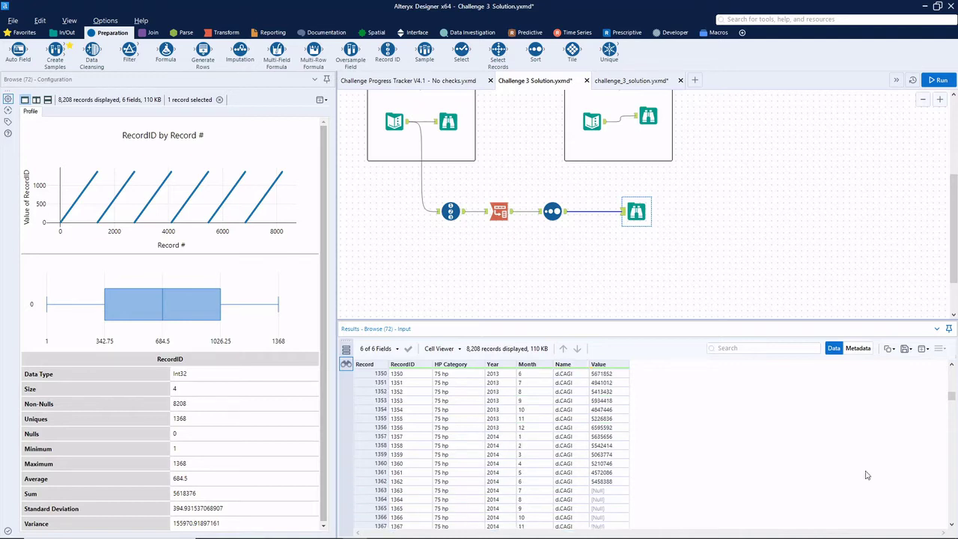
left_click_drag(953, 401, 953, 361)
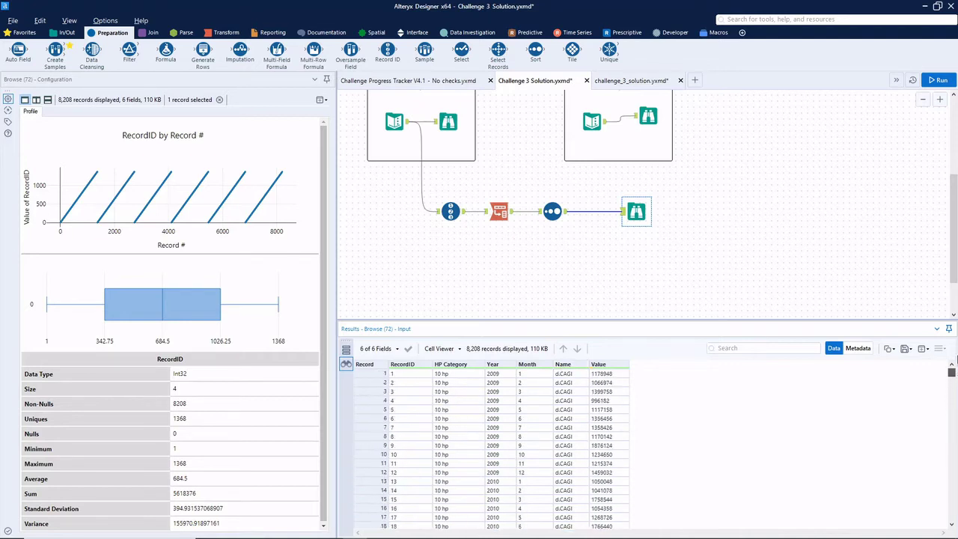
left_click_drag(634, 212, 737, 212)
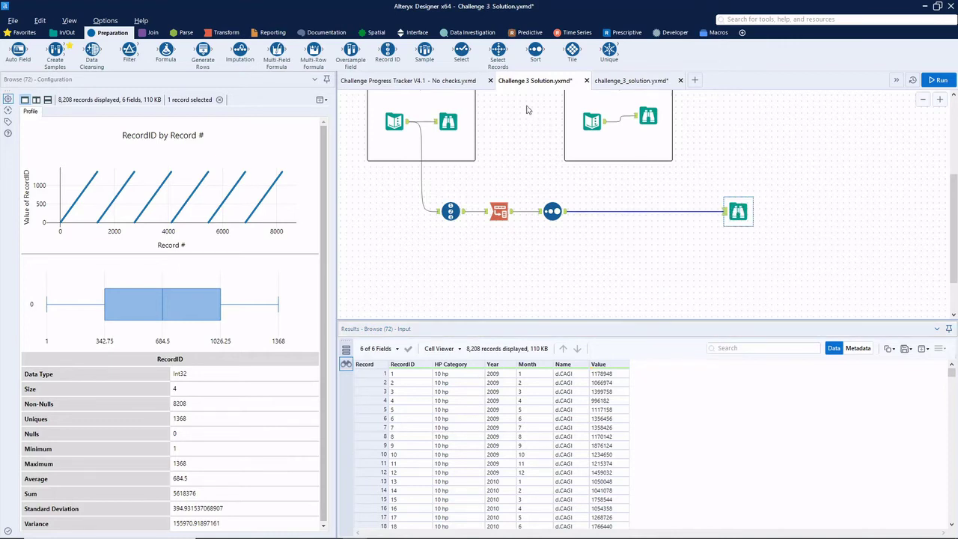
left_click(227, 32)
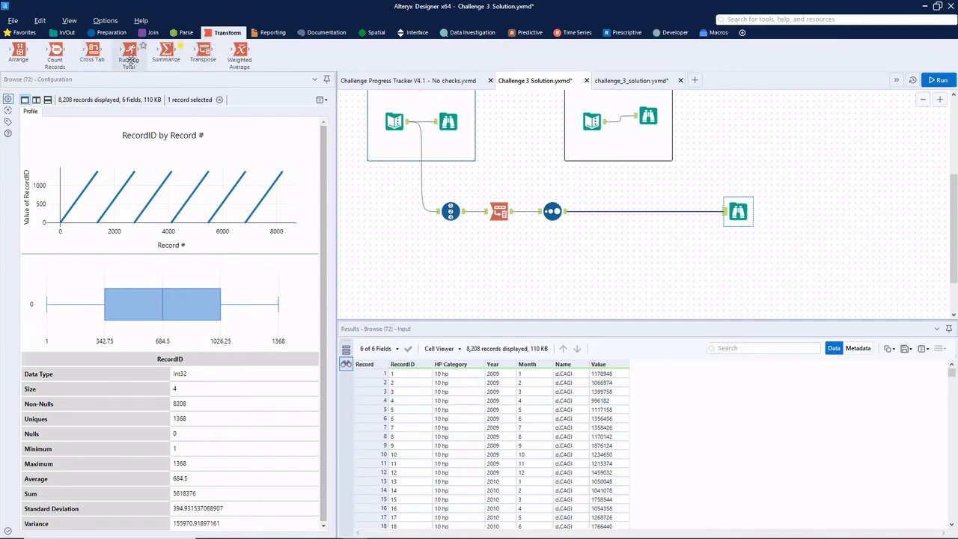
Insert a Multi-Row Formula creating Double field 3ma, using closest valid row for missing rows.
left_click(95, 26)
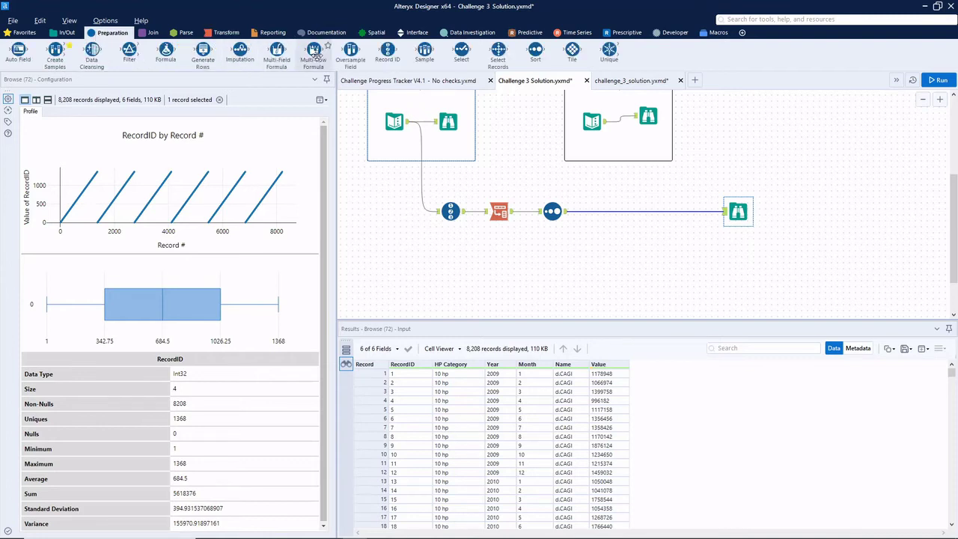
left_click_drag(315, 49, 612, 212)
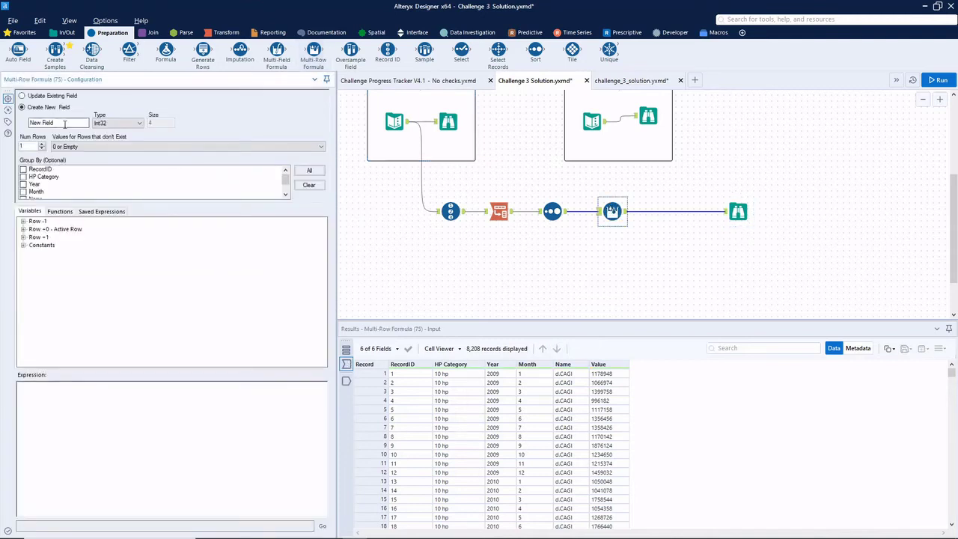
triple_click(64, 124)
type("3ma")
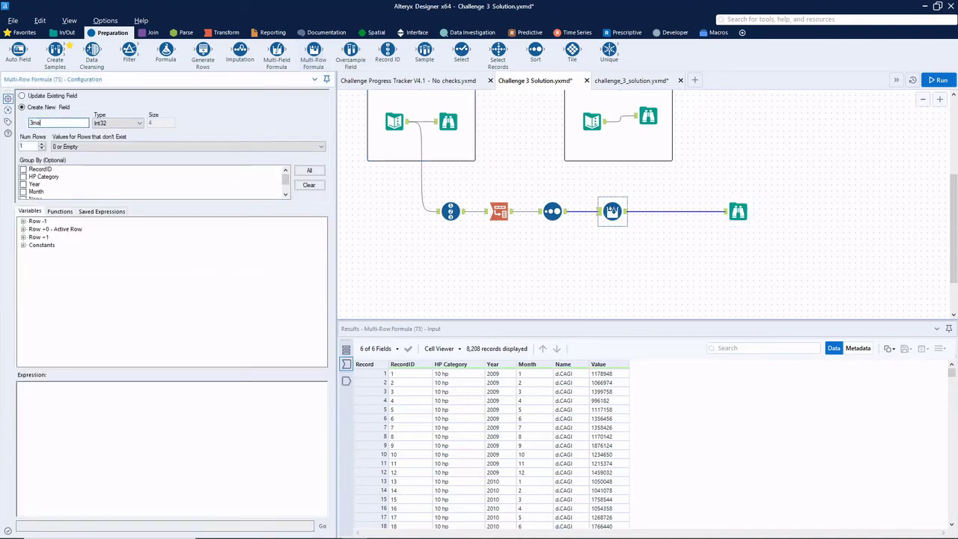
left_click(117, 123)
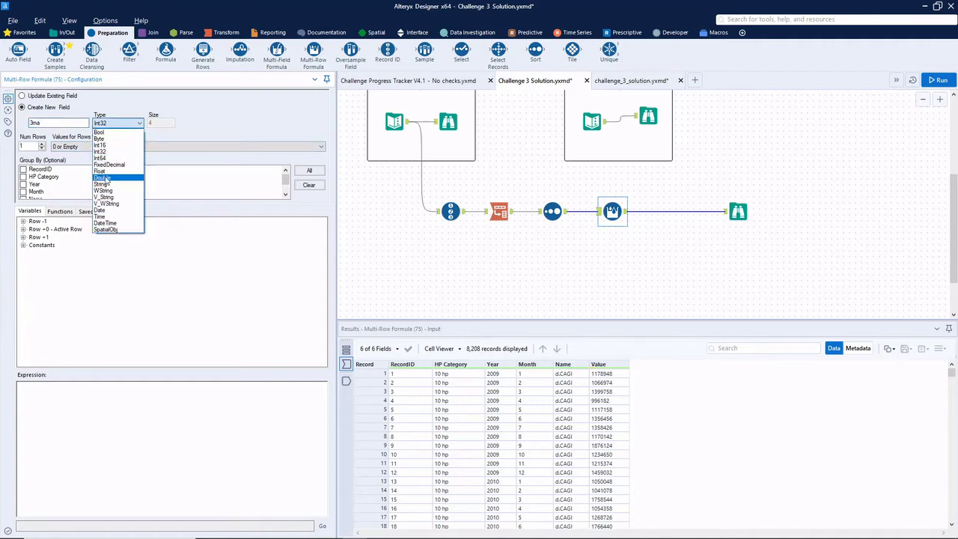
left_click(107, 178)
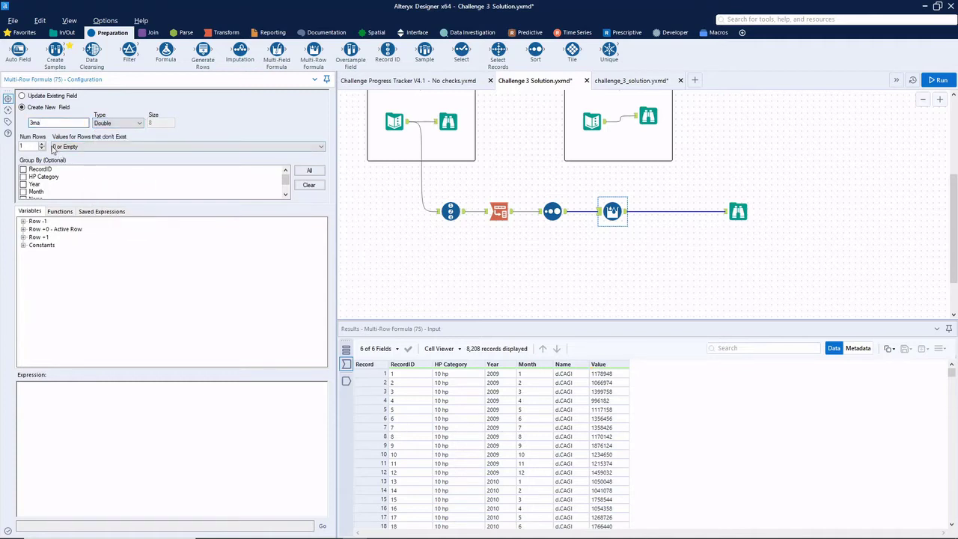
left_click(75, 147)
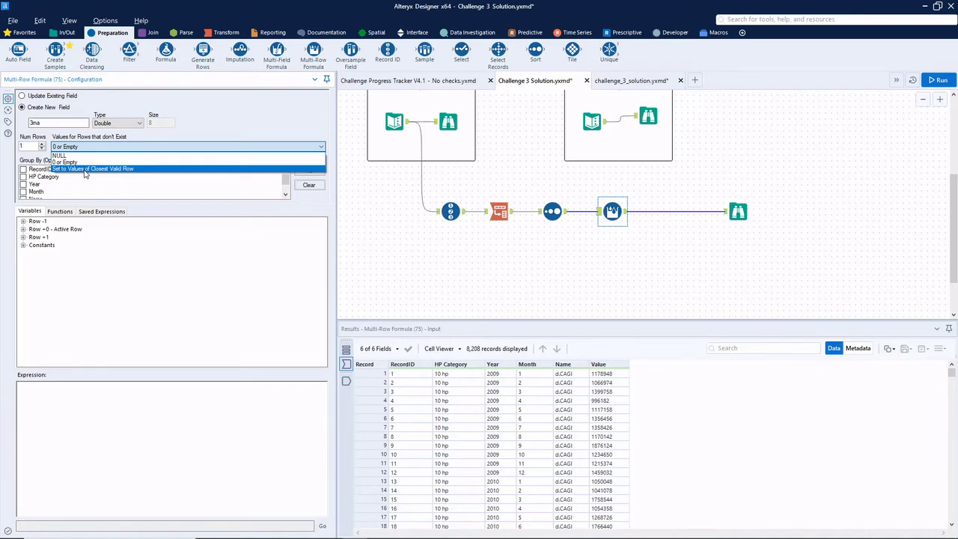
left_click(84, 171)
Group by Name, set Num Rows 2, and enter ([Row-2:Value]+[Row-1:Value]+[Value])/3.
scroll(450, 195, "up", 4)
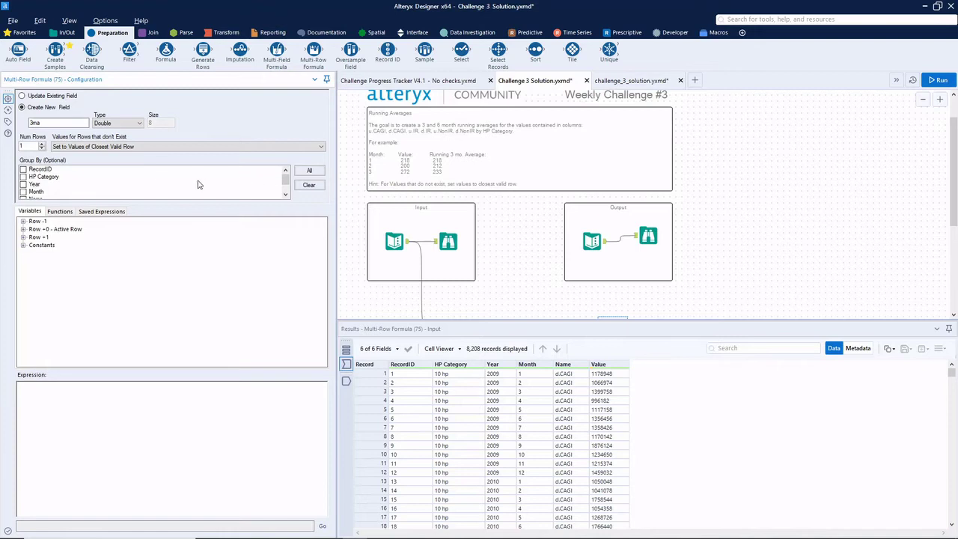
scroll(113, 177, "down", 1)
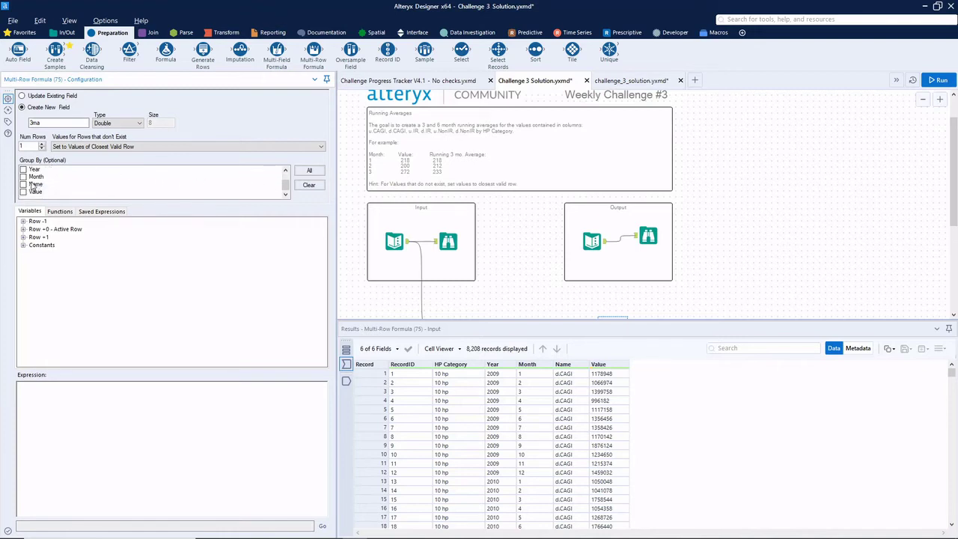
left_click(24, 185)
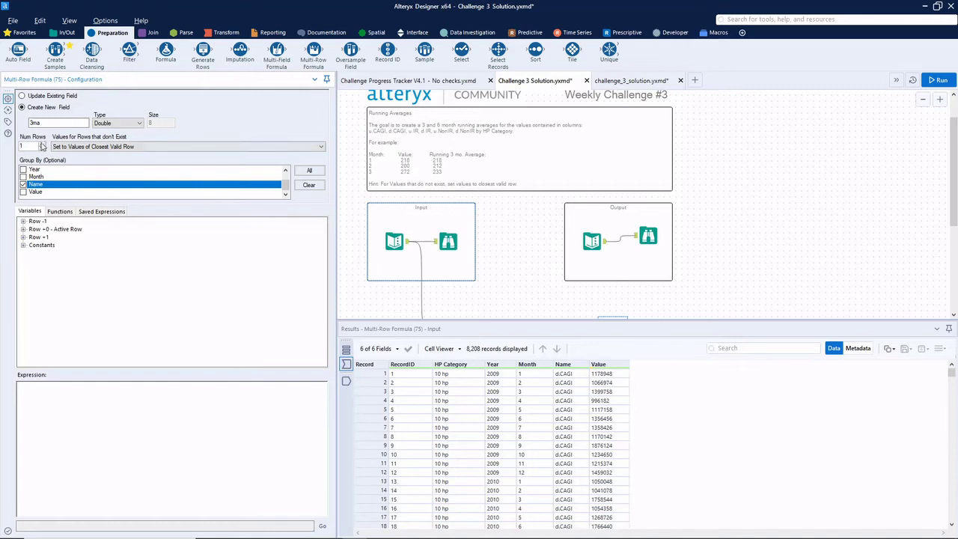
left_click(41, 144)
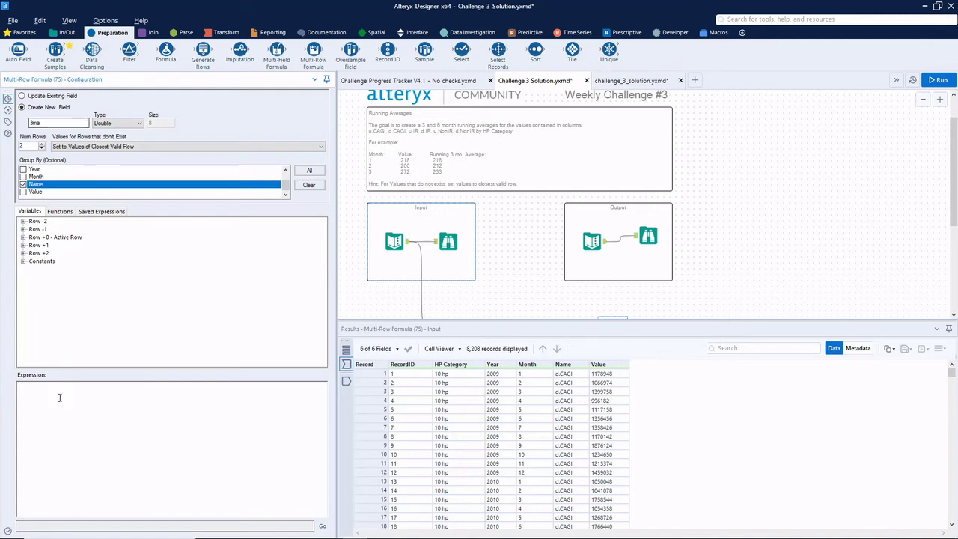
type("[Row-2")
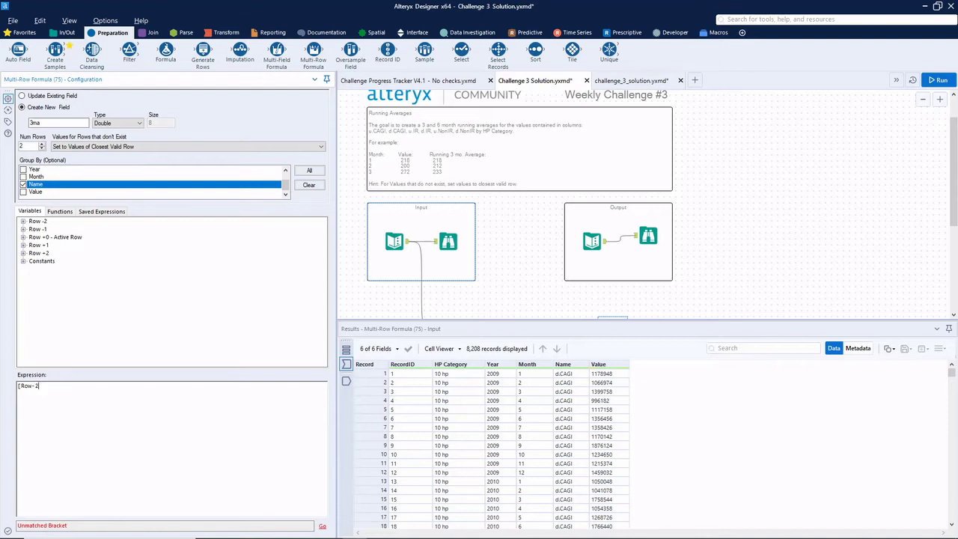
left_click(42, 148)
left_click(48, 389)
type(":")
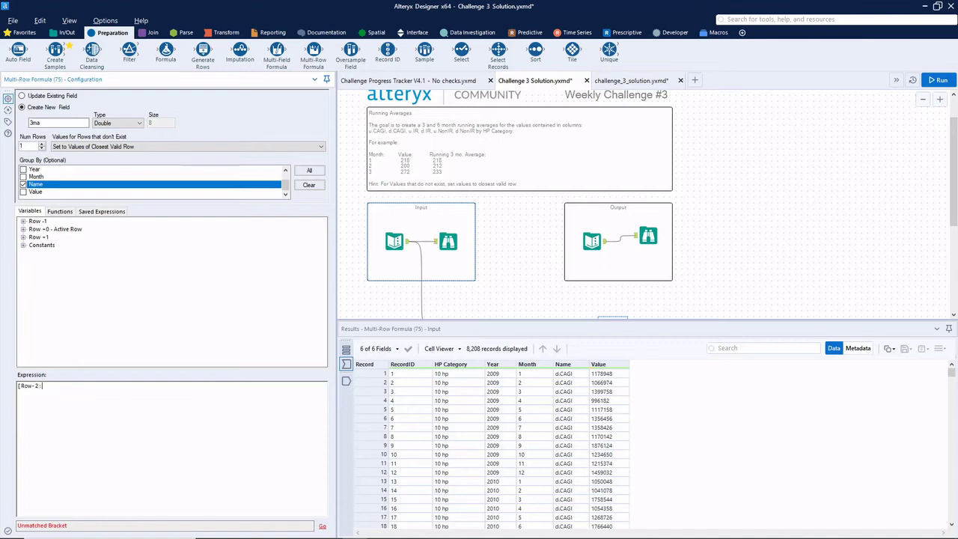
type("Value]")
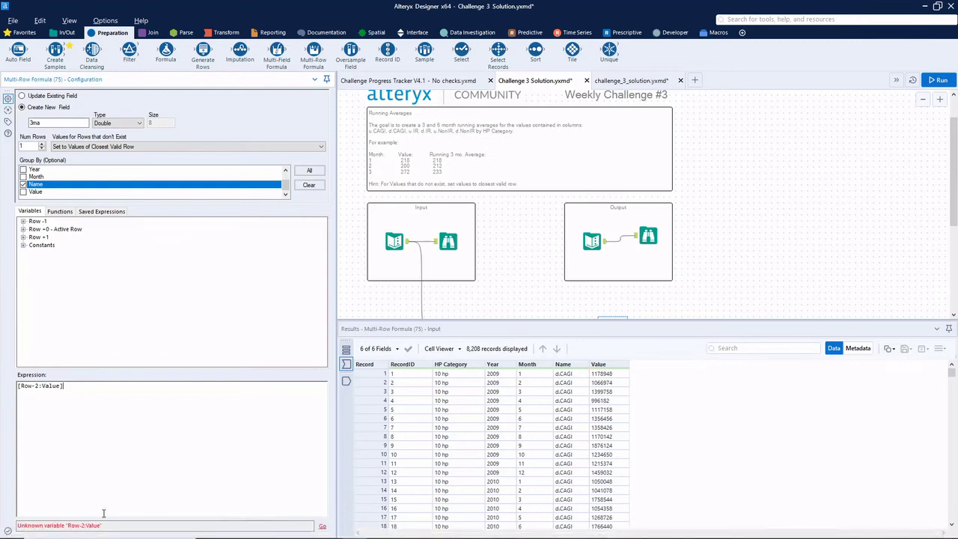
left_click(42, 146)
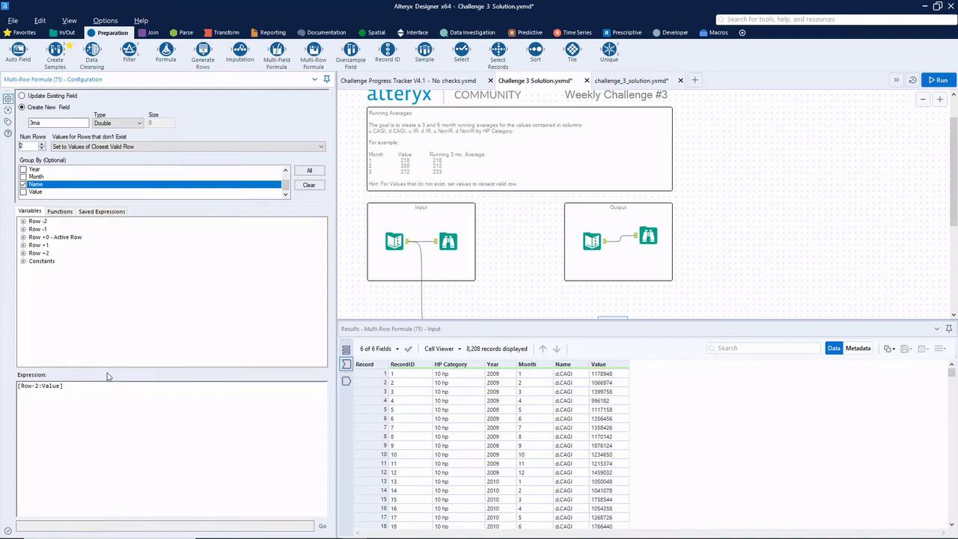
left_click_drag(18, 386, 64, 387)
left_click(18, 386)
type("([Row-2:Value]")
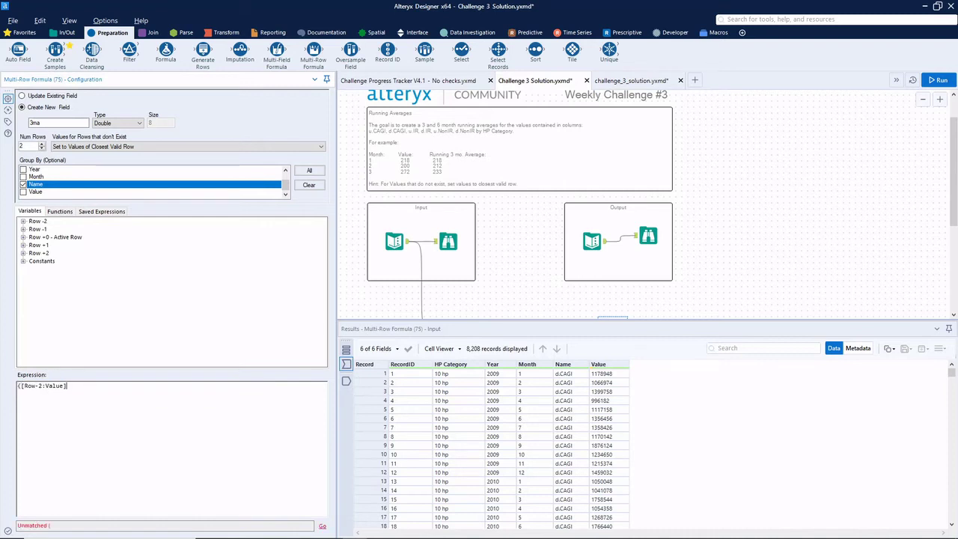
type("+[Row-1:Value]+[")
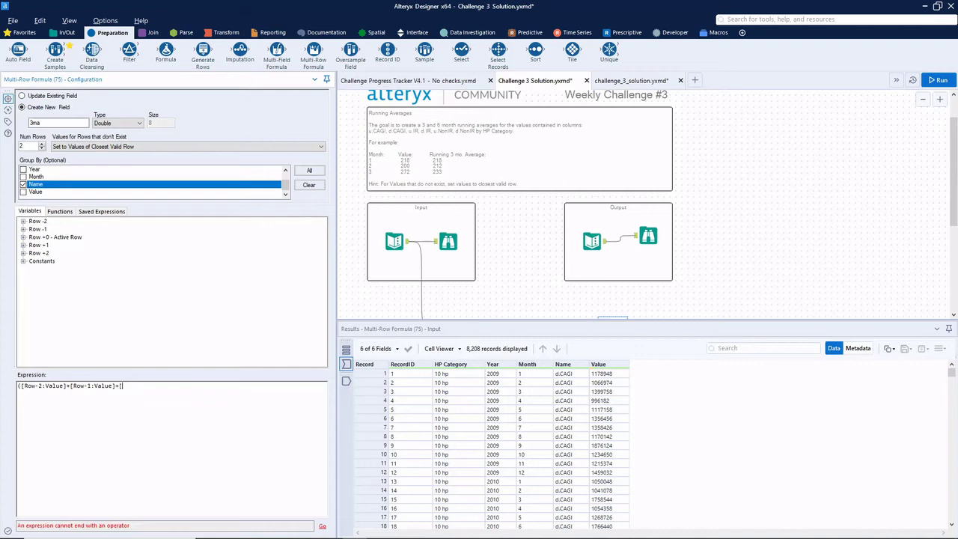
type("Value])")
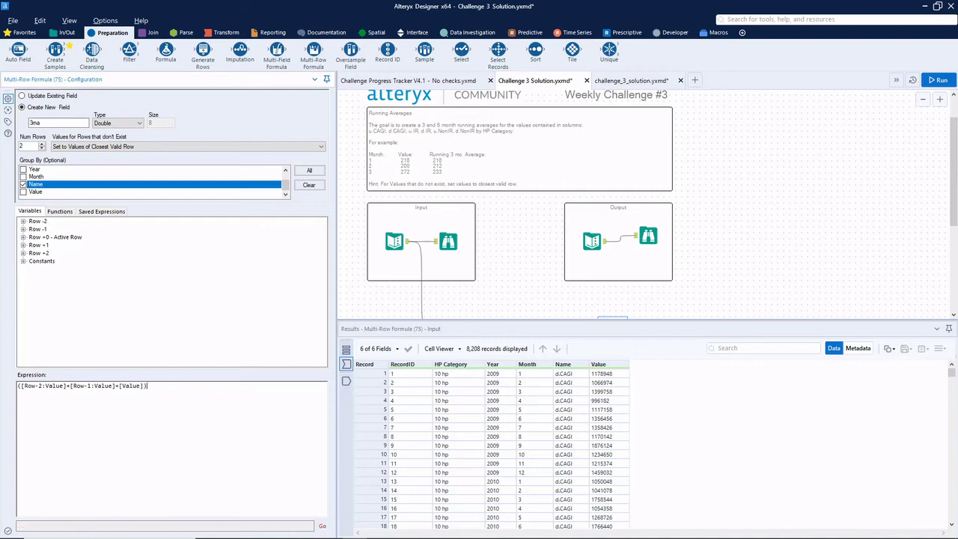
type("/3")
scroll(749, 210, "down", 2)
Run and verify the first 3ma values (1178948, 1141623.333333, 1215226.666667) against the first three Values.
left_click(941, 80)
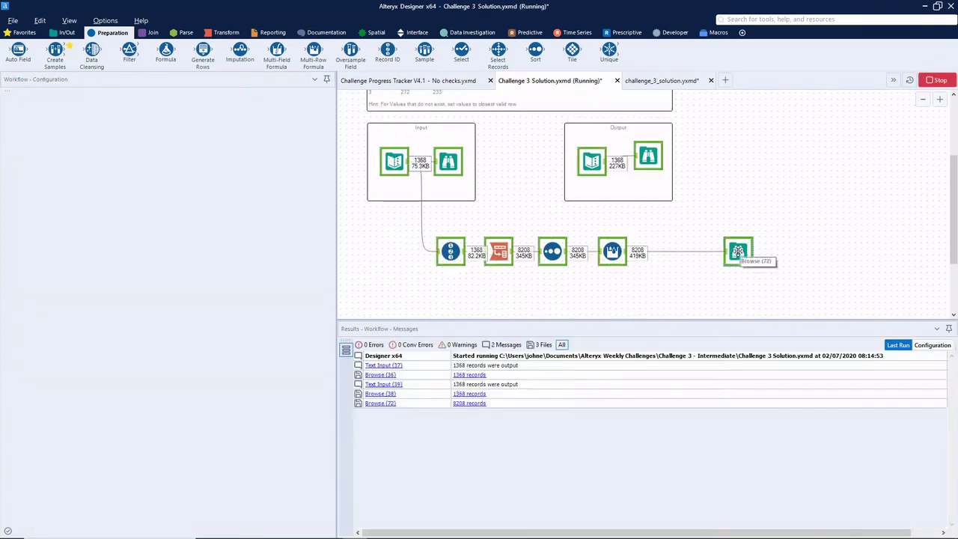
left_click(741, 256)
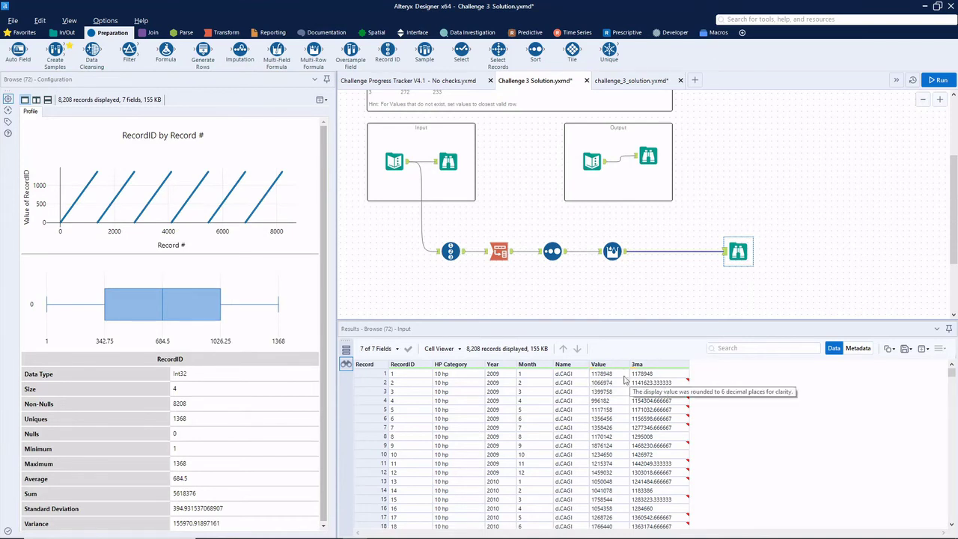
left_click_drag(621, 375, 627, 383)
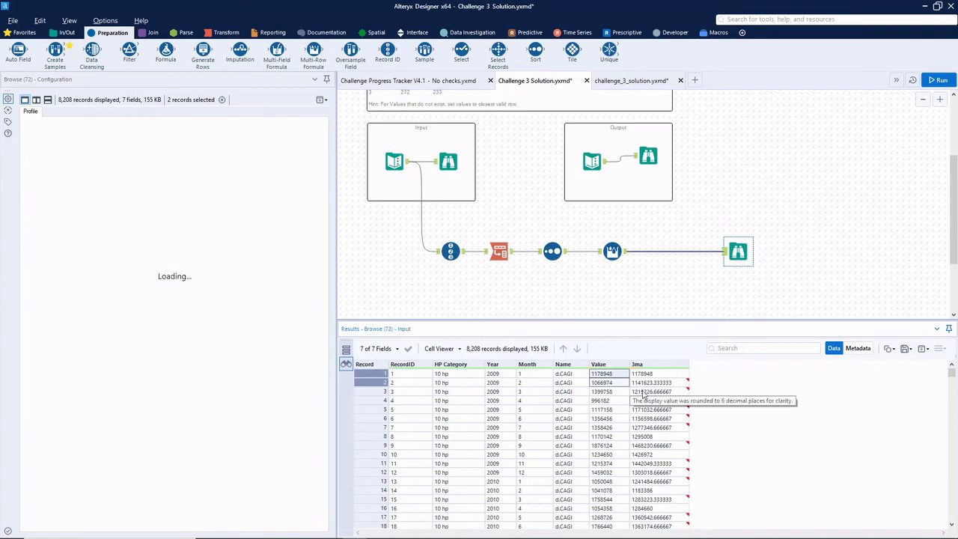
left_click(626, 383, "ctrl")
left_click(626, 391, "shift")
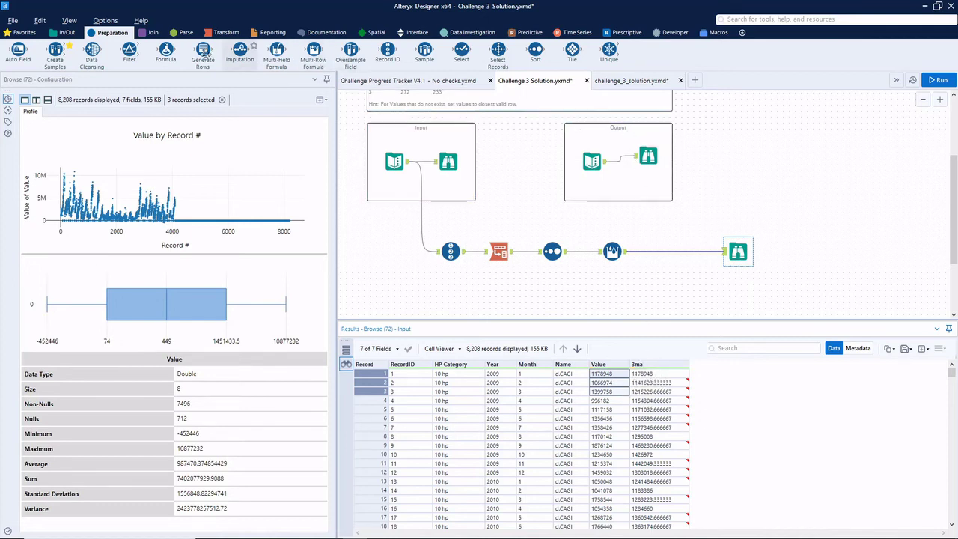
left_click(217, 34)
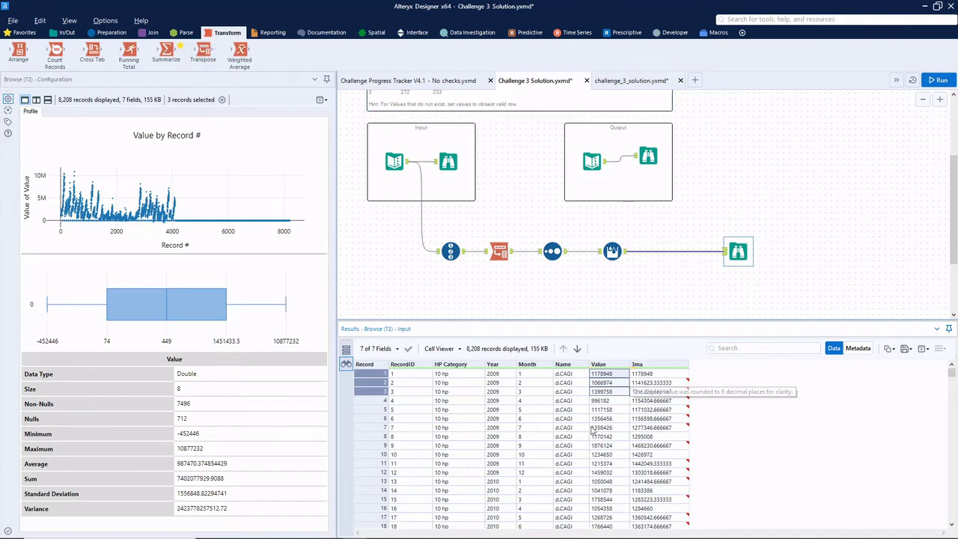
Insert a Cross Tab grouped by RecordID, with Name headers and summed 3ma values.
left_click_drag(92, 54, 663, 248)
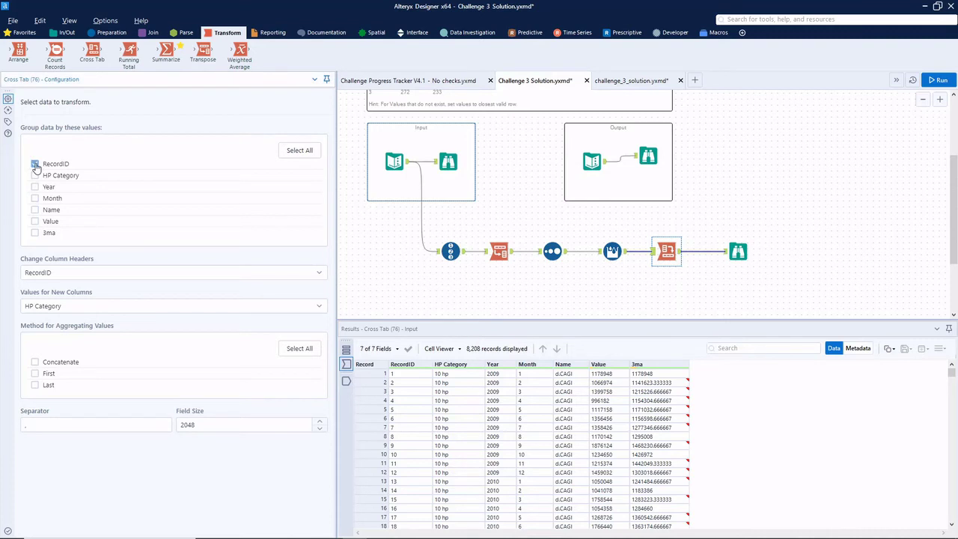
left_click(35, 165)
left_click(60, 274)
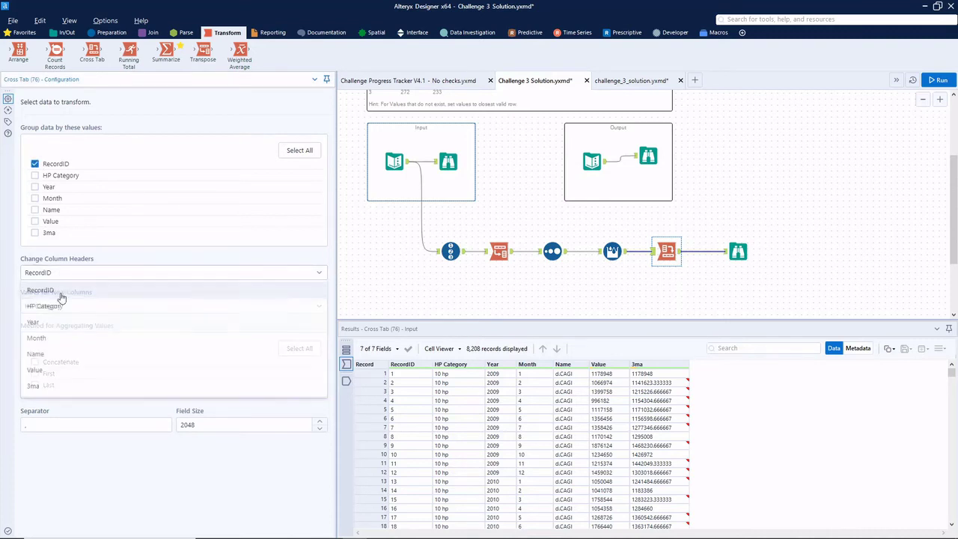
left_click(53, 355)
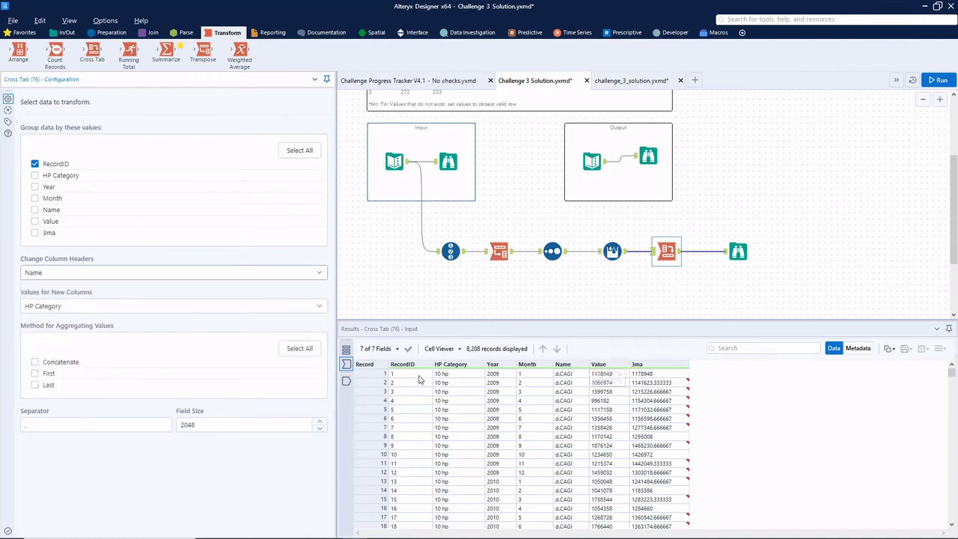
left_click(82, 309)
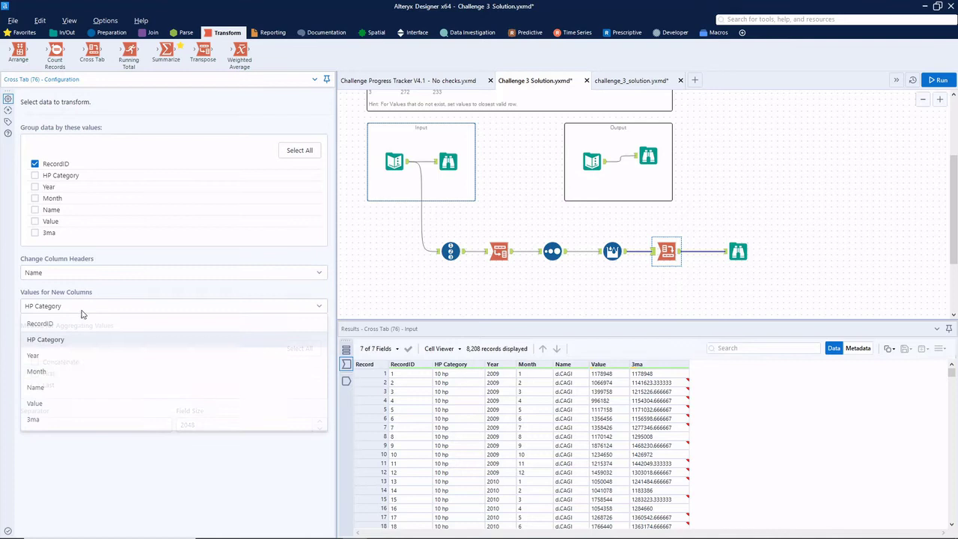
left_click(48, 419)
left_click(34, 362)
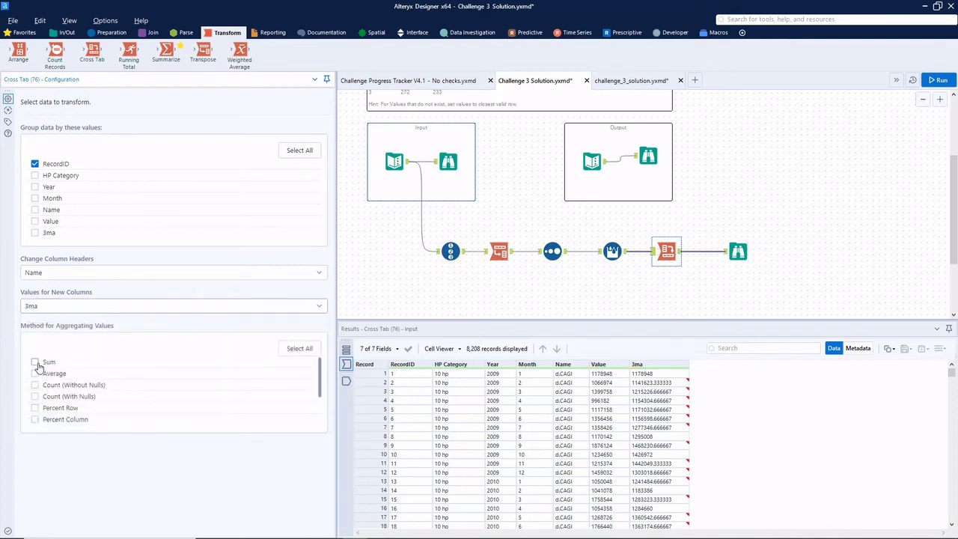
Run the workflow, compare the pivoted 1,368 rows with the expected output, and move the Browse right.
left_click(940, 81)
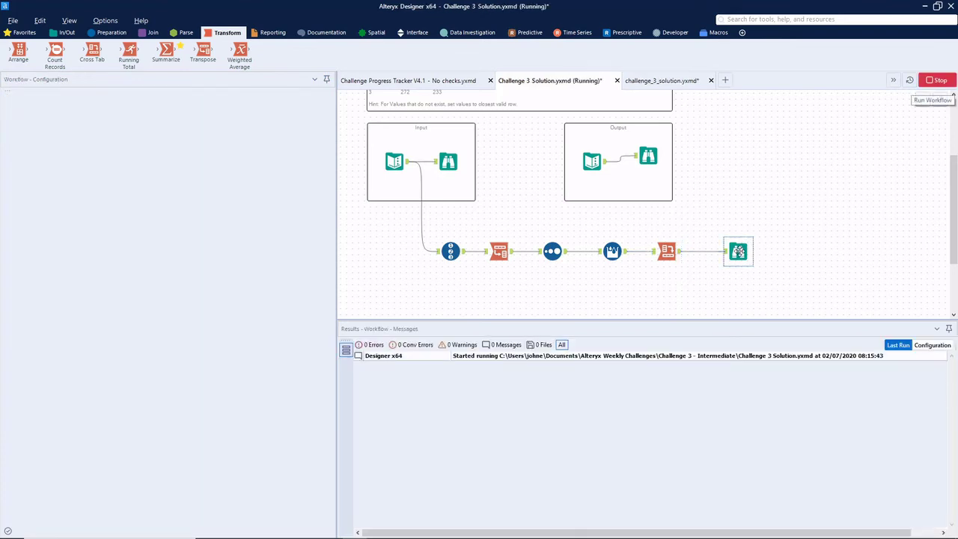
left_click(740, 254)
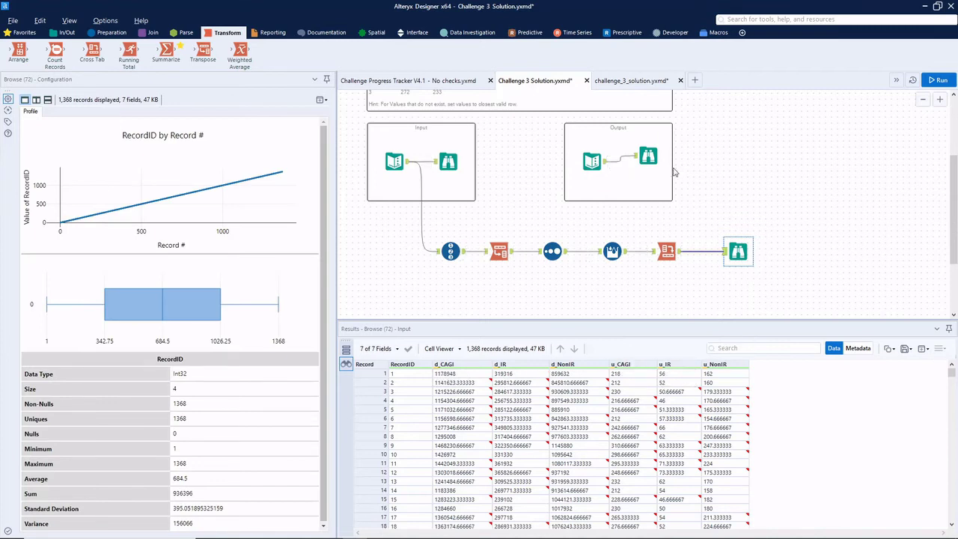
left_click(650, 158)
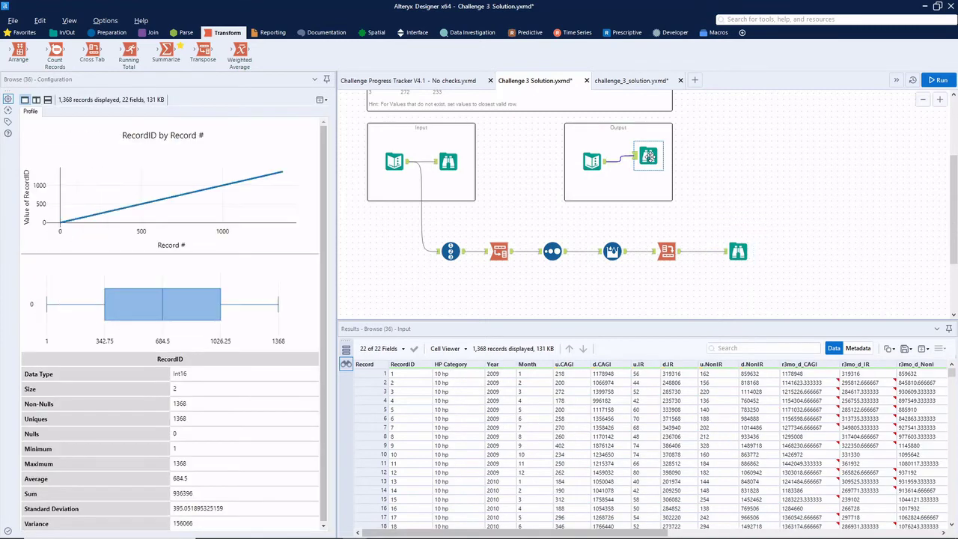
left_click(738, 252)
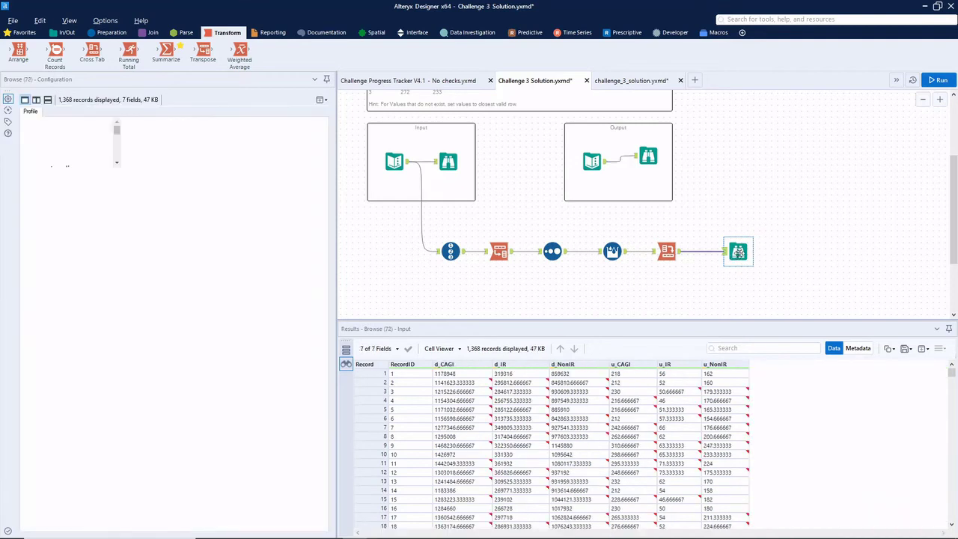
left_click_drag(738, 251, 792, 252)
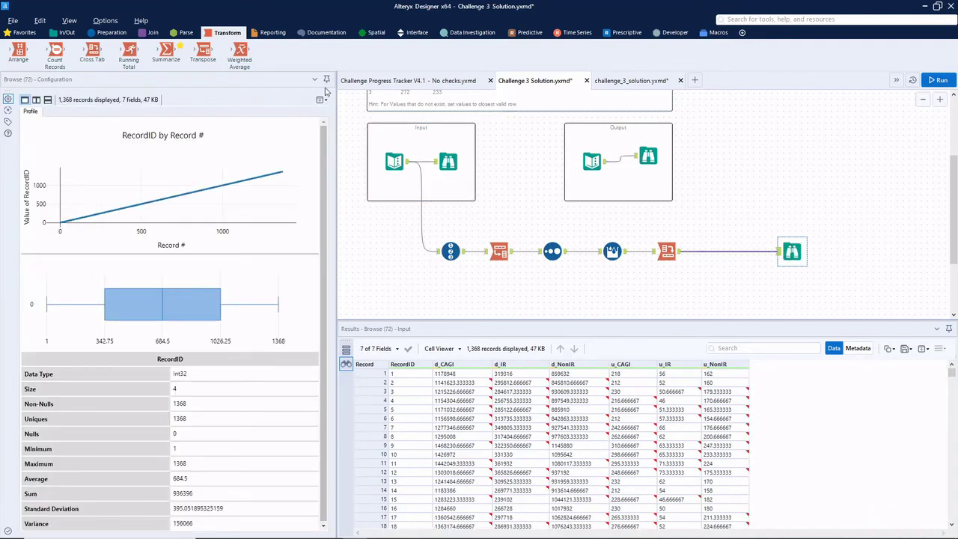
left_click(621, 252)
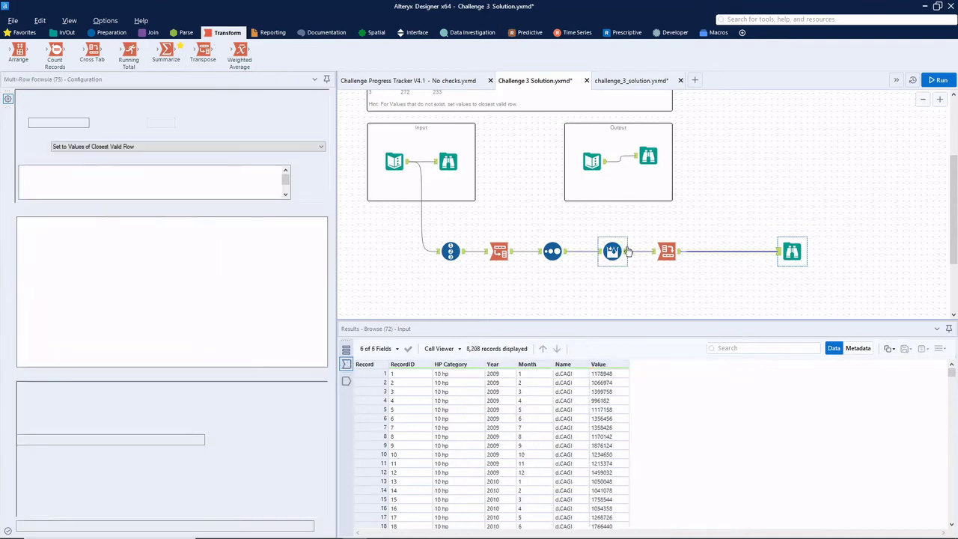
Copy the Multi-Row Formula onto the same upstream data, renaming the field 6ma with Num Rows 5, grouped by Name.
left_click_drag(620, 261, 613, 294)
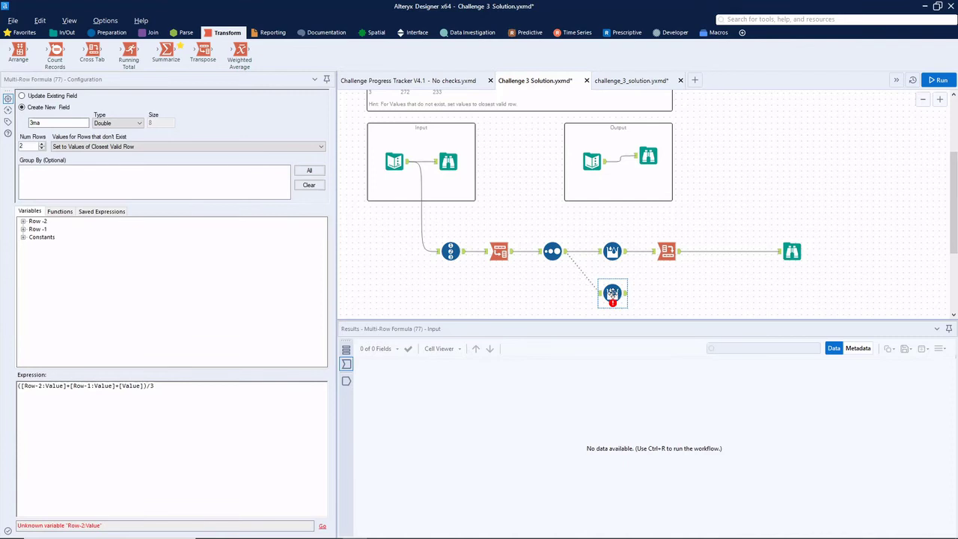
left_click_drag(569, 258, 608, 295)
left_click(612, 294)
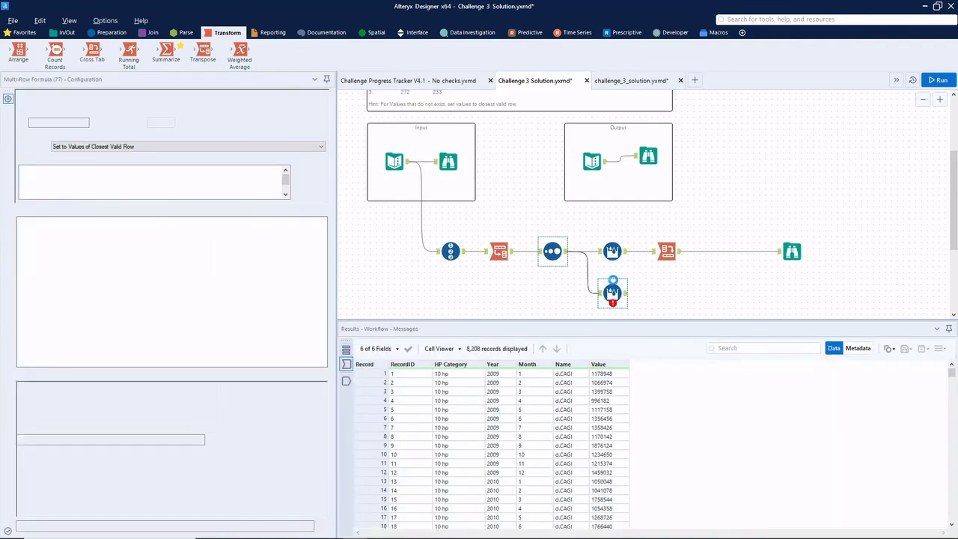
double_click(81, 125)
type("6ma")
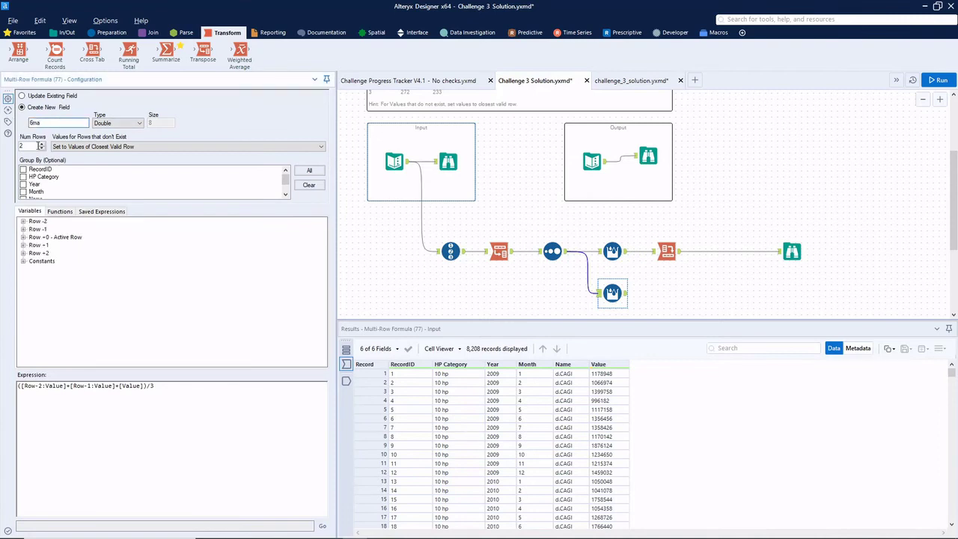
left_click(42, 145)
left_click(42, 144)
left_click(42, 145)
left_click(42, 144)
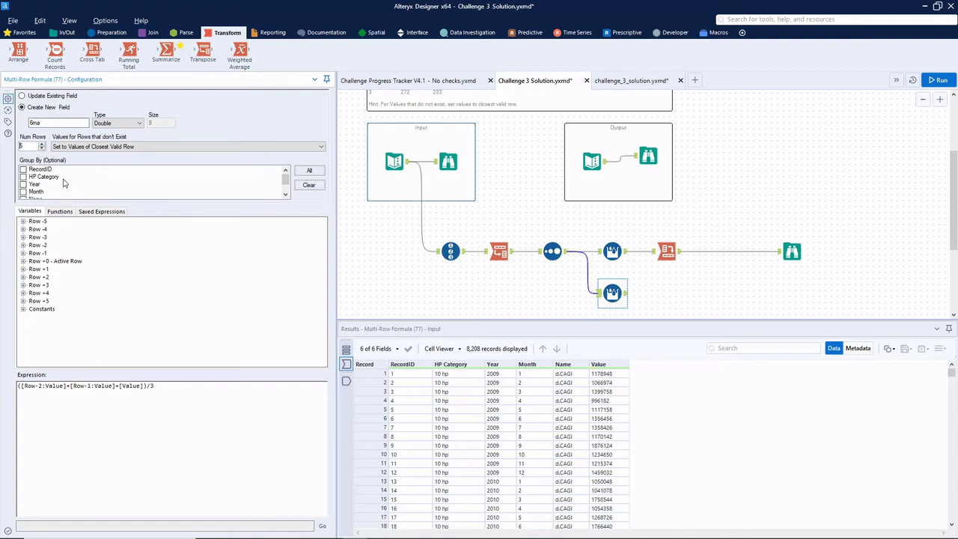
left_click(42, 145)
left_click(42, 144)
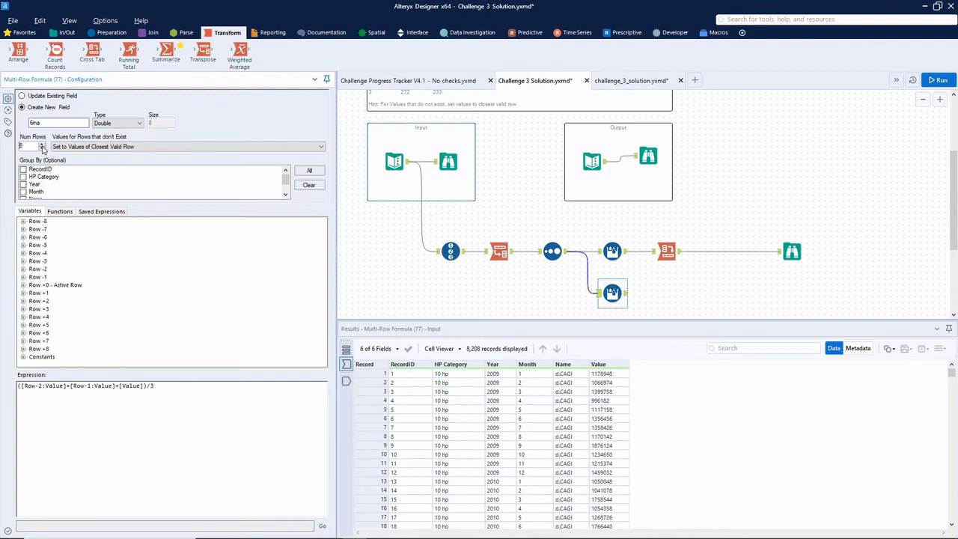
type("5")
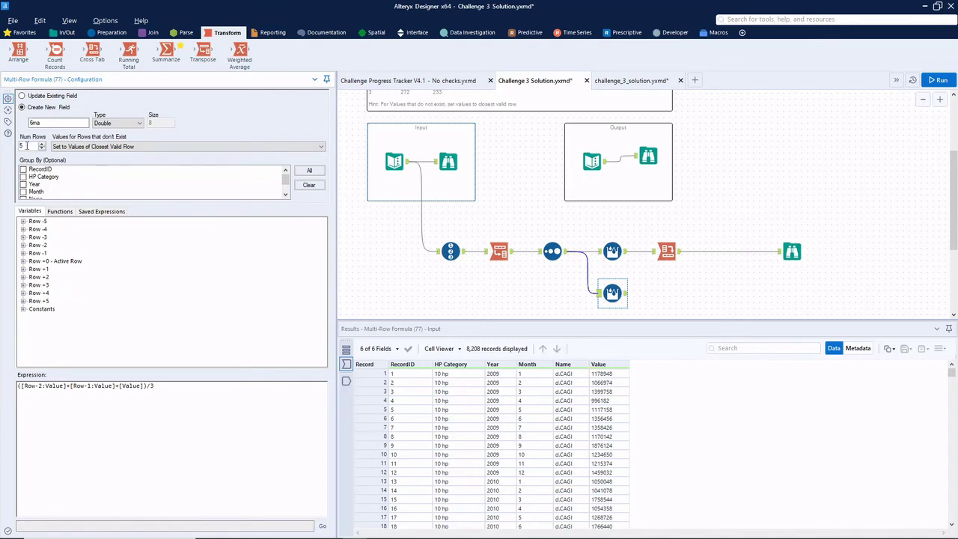
scroll(41, 180, "down", 1)
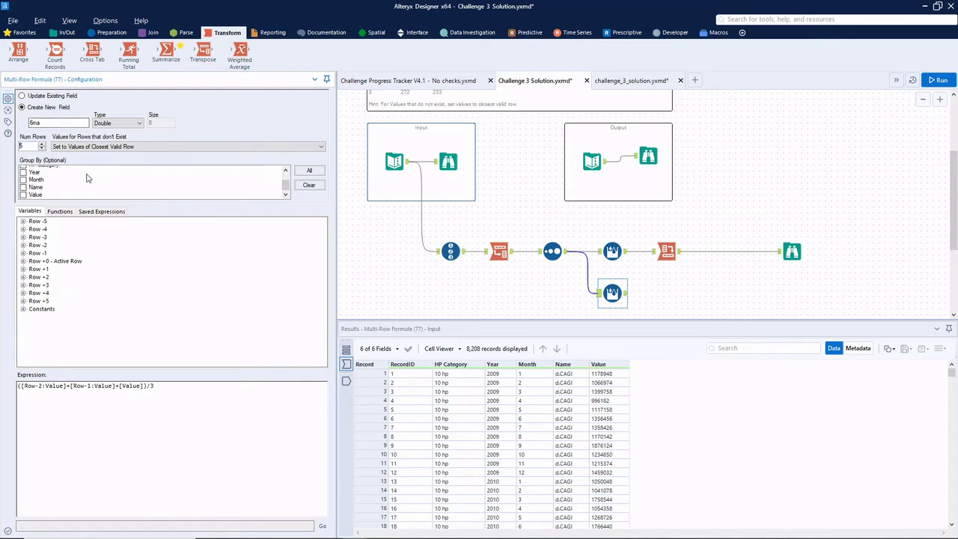
left_click(23, 184)
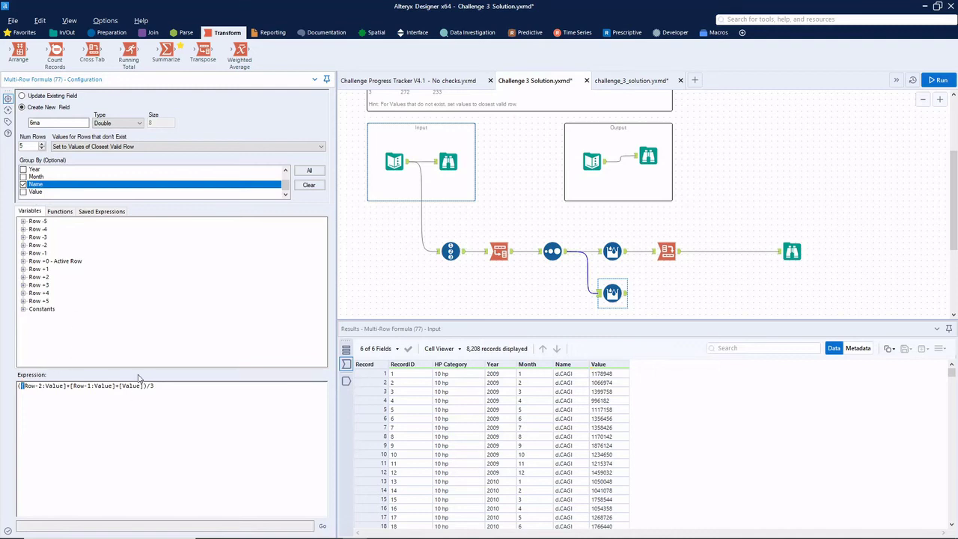
Extend the 6ma expression to a six-term average from Row-5 through the current Value, divided by 6.
key("shift+Right")
key("shift+Right")
key("shift+Right")
key("shift+Right")
key("shift+Right")
key("shift+Right")
key("shift+Right")
key("shift+Right")
key("shift+Right")
key("shift+Right")
key("ctrl+c")
key("Left")
key("ctrl+v")
type("+")
key("BackSpace")
type("5")
type("[Row-2:Value]+")
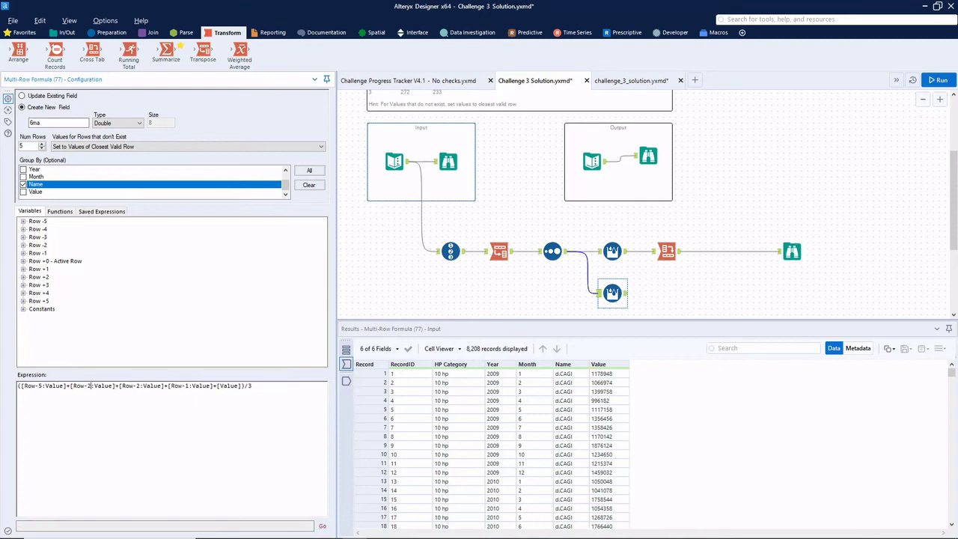
left_click(92, 386)
key("BackSpace")
type("4")
key("ctrl+v")
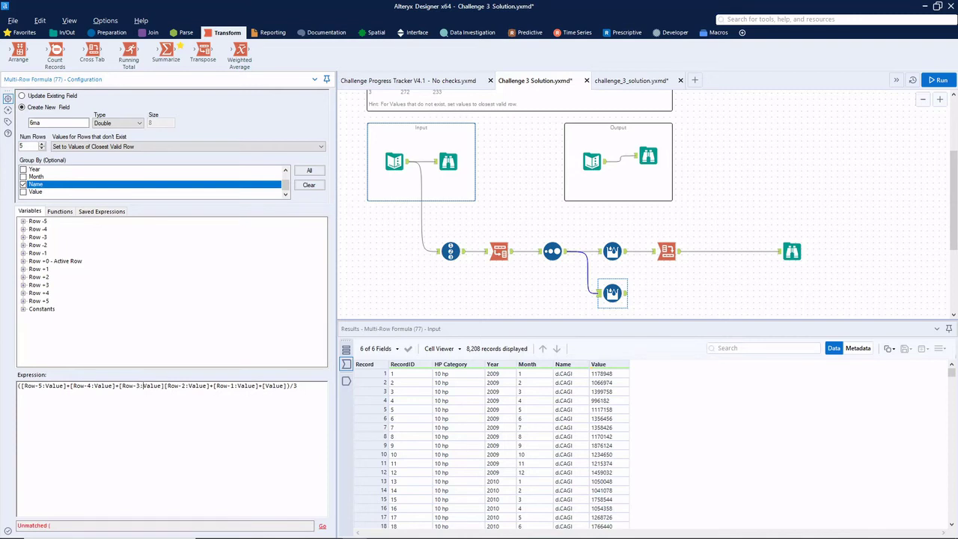
left_click(164, 386)
type("+")
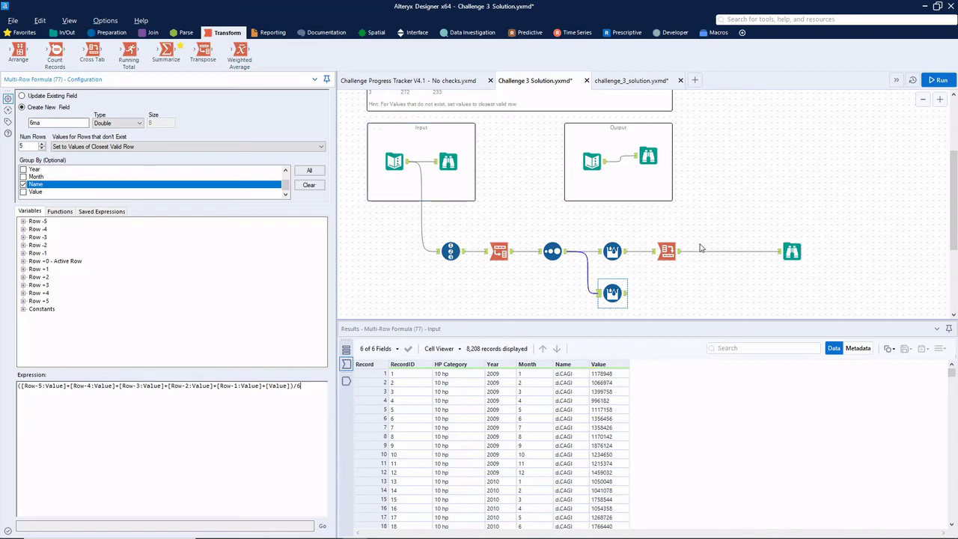
left_click_drag(93, 51, 664, 292)
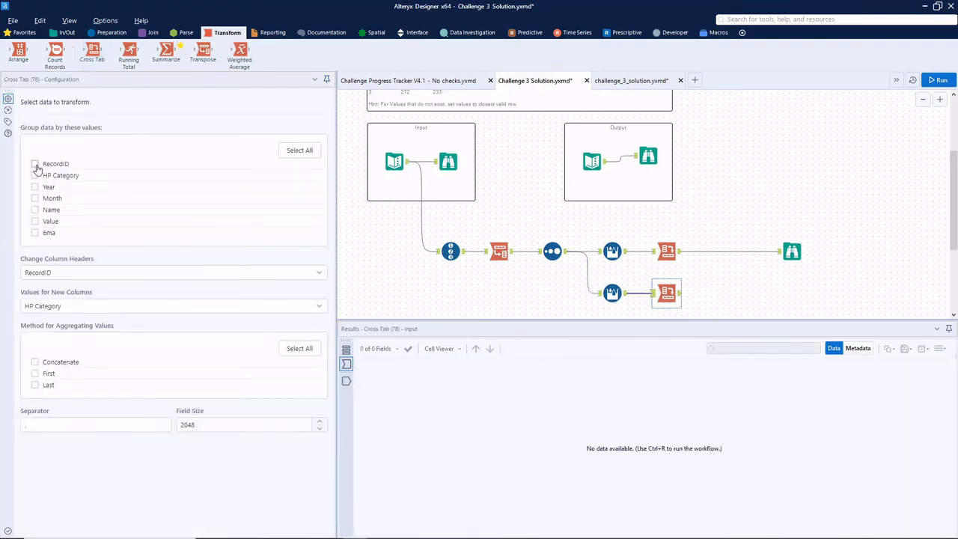
Group Cross Tab (78) by RecordID with Name column headers and summed 6ma values.
left_click(36, 166)
left_click(70, 273)
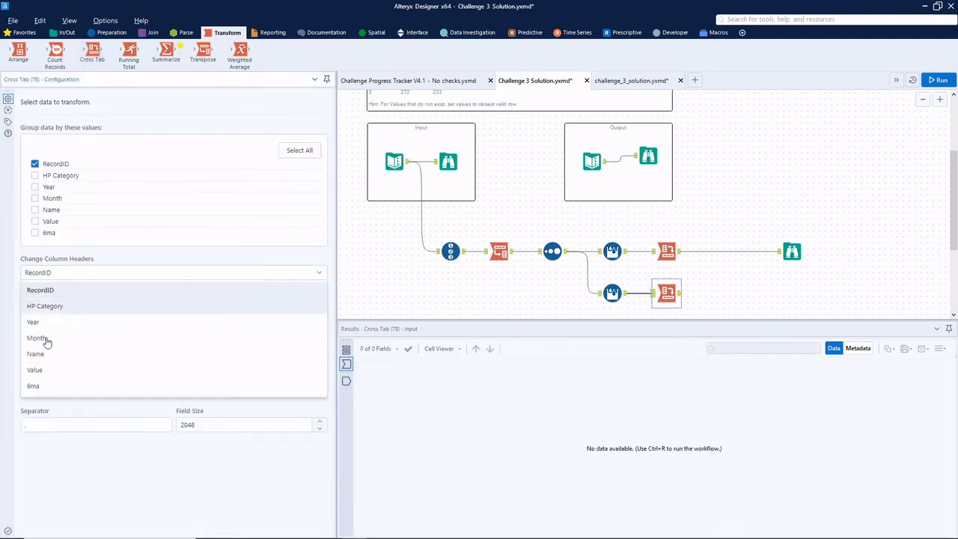
left_click(43, 359)
left_click(65, 306)
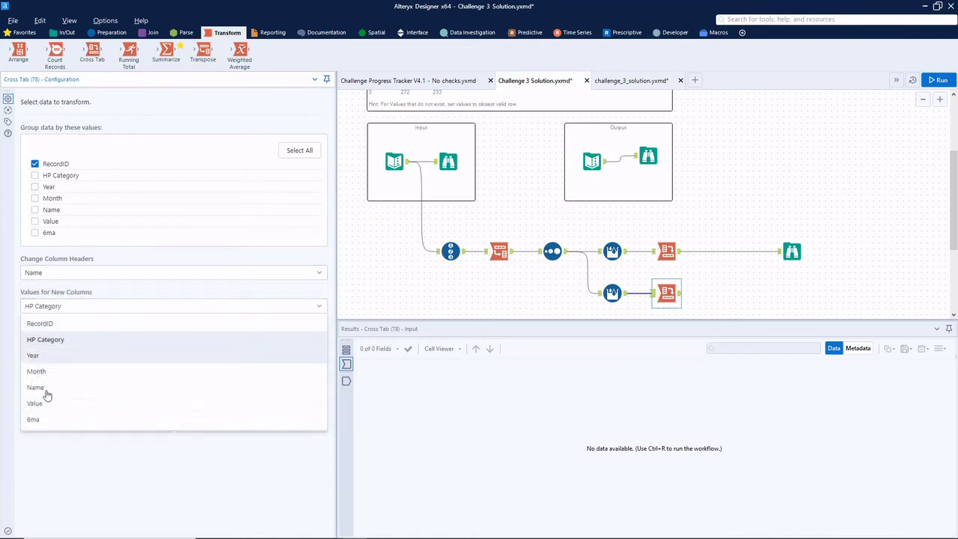
left_click(39, 421)
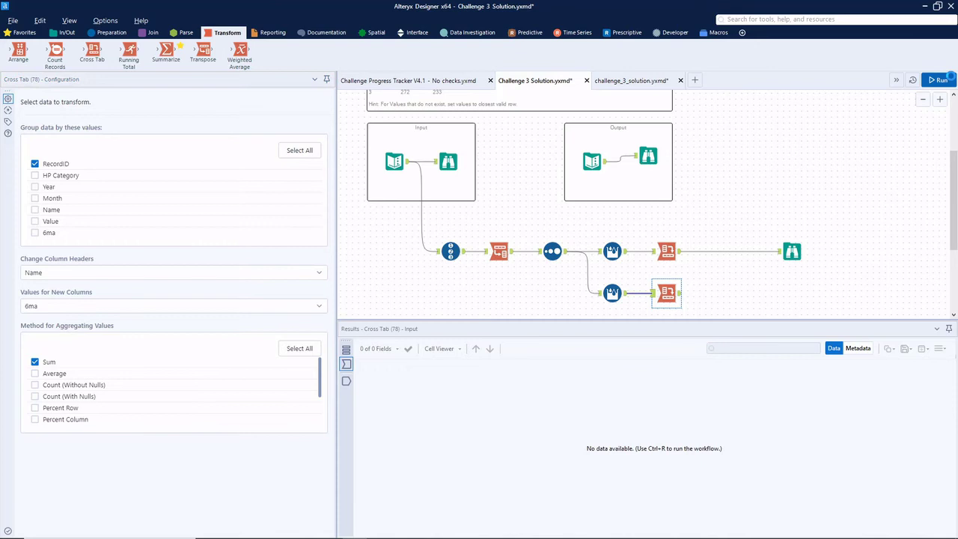
Run the workflow and compare the 6ma and 3ma Cross Tab outputs of 1,368 rows.
left_click(948, 79)
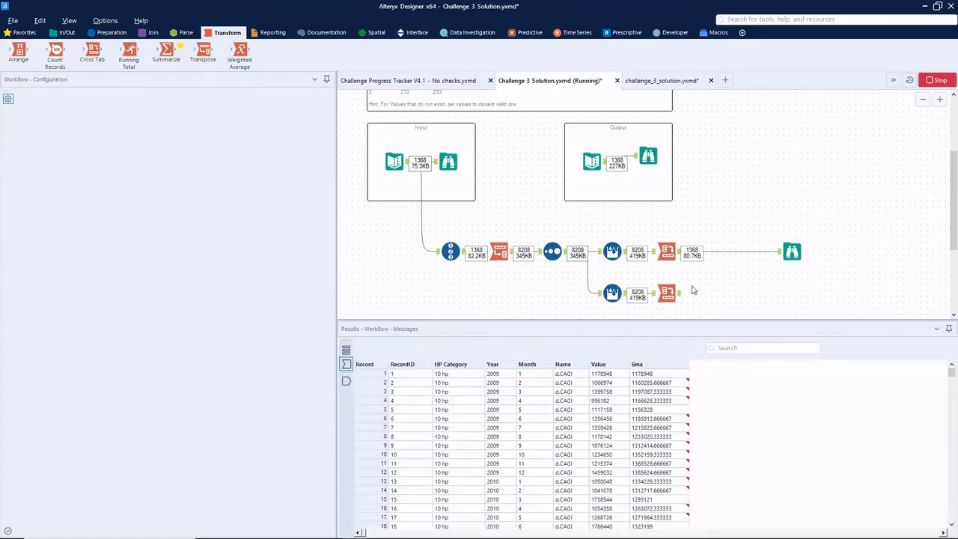
left_click(678, 296)
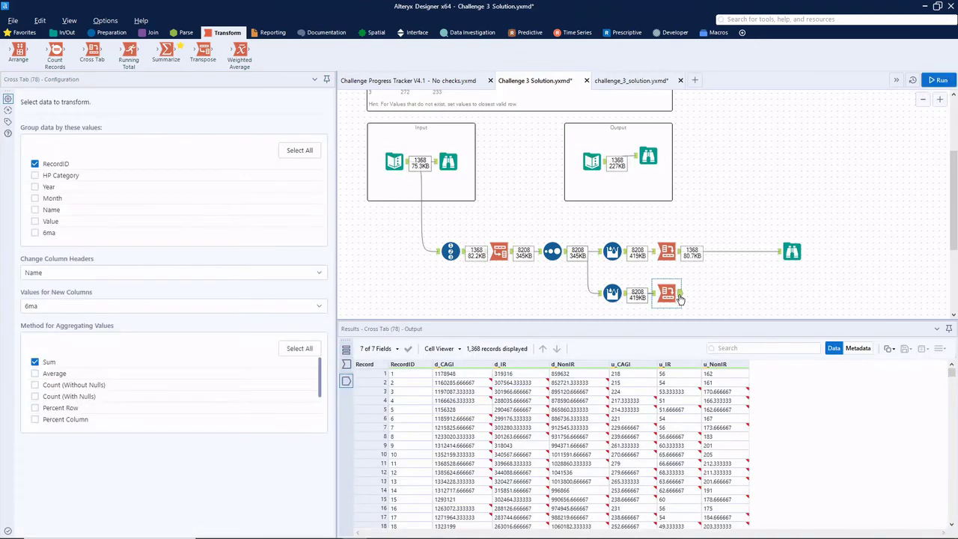
left_click(679, 255)
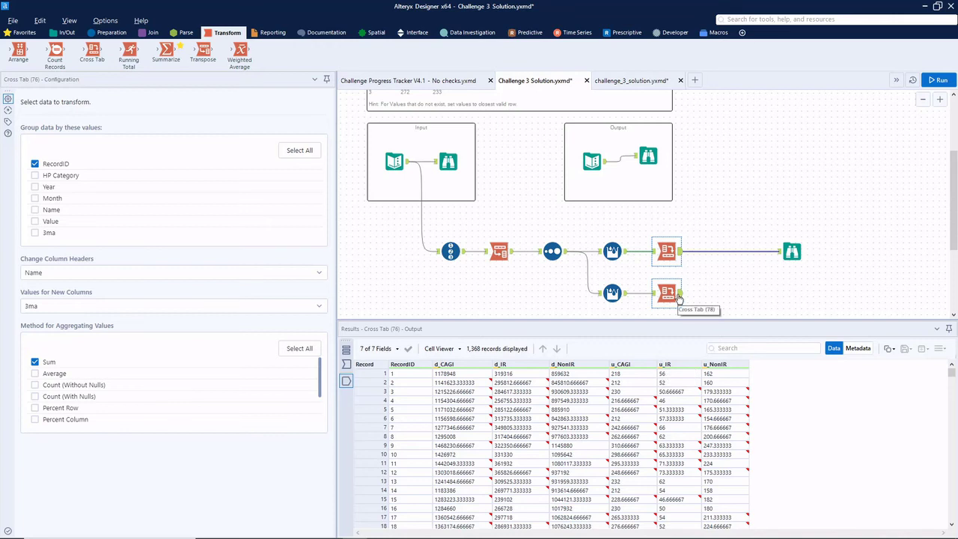
left_click(111, 33)
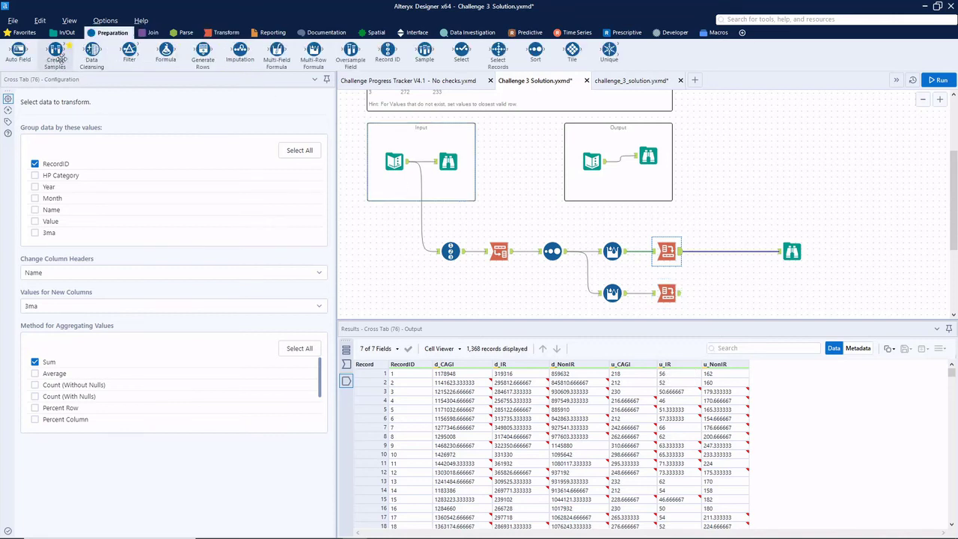
Add a Select after the upper Cross Tab that prefixes d_CAGI through u_NonIR with 3ma_.
left_click_drag(461, 51, 721, 250)
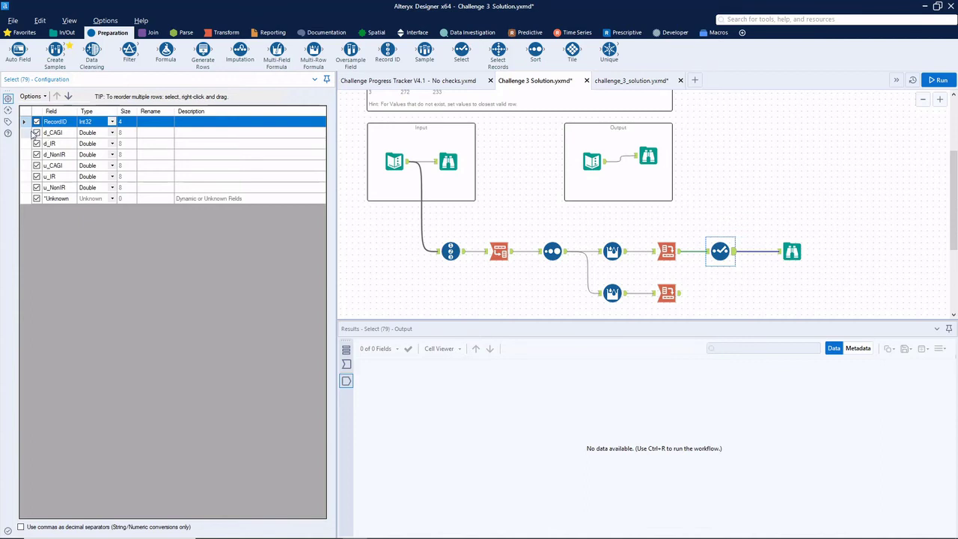
left_click(29, 133)
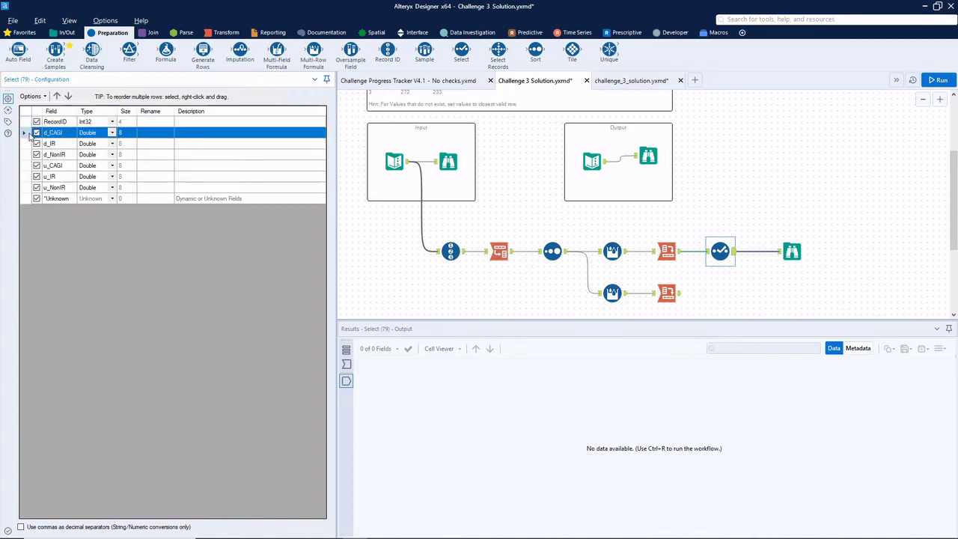
left_click(29, 189, "shift")
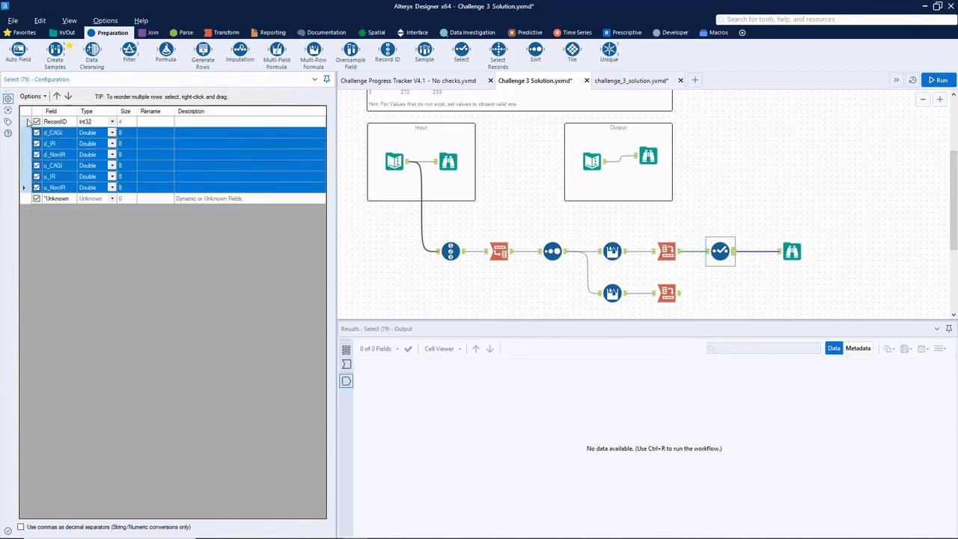
left_click(31, 96)
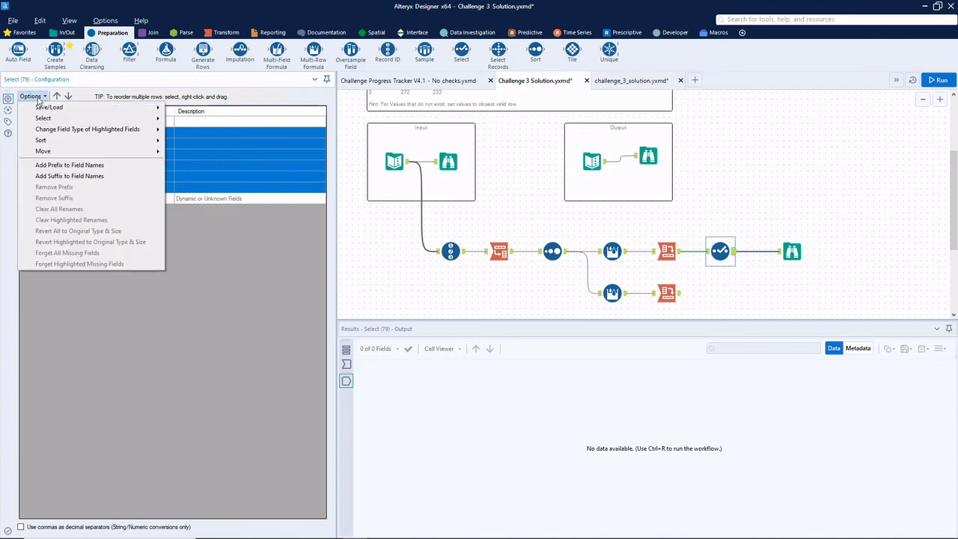
left_click(70, 165)
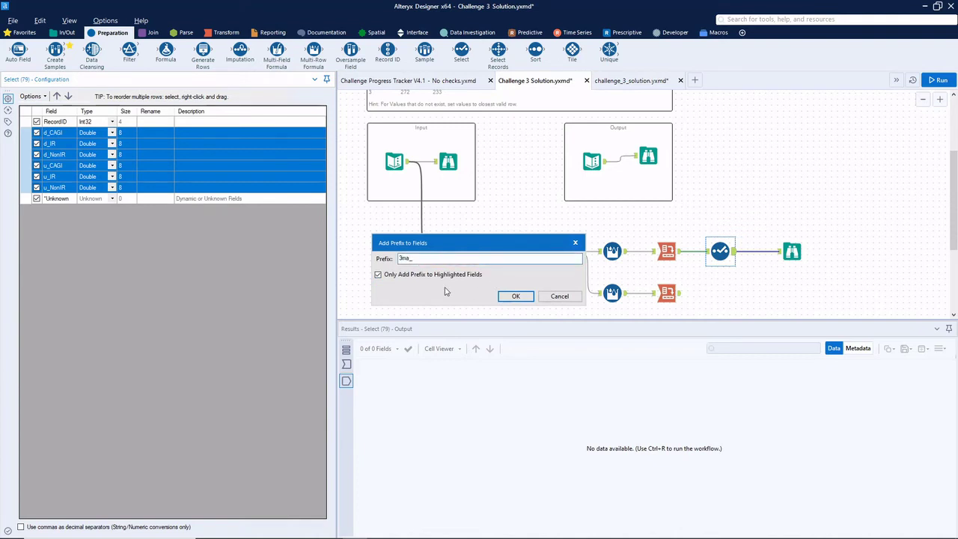
type("3ma_")
left_click(503, 295)
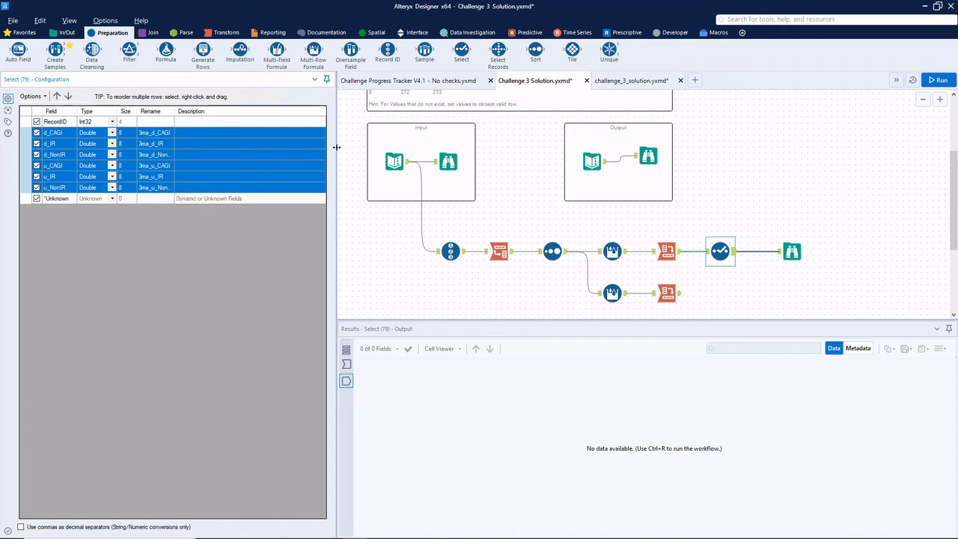
Add a Dynamic Rename after the 6-month Cross Tab in Add Prefix/Suffix mode.
left_click(660, 34)
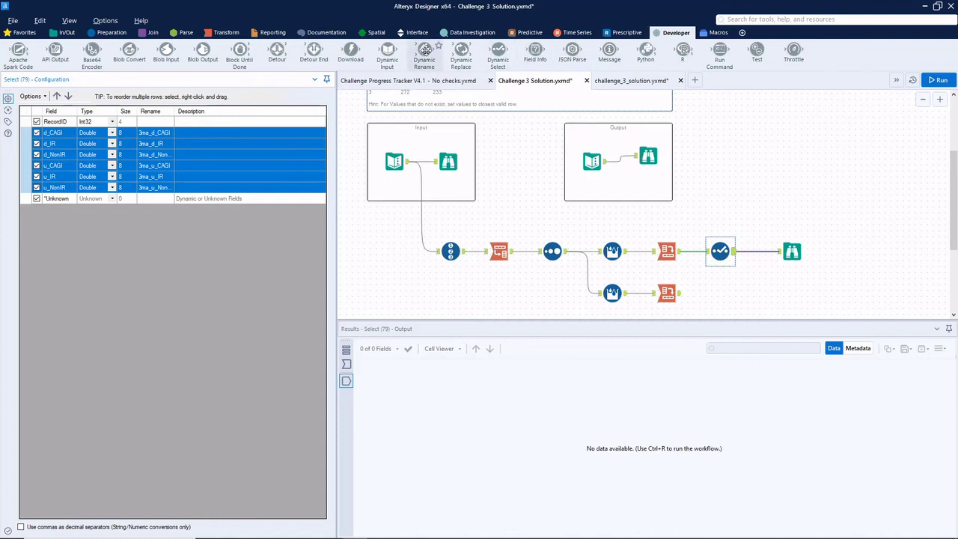
left_click_drag(424, 49, 721, 292)
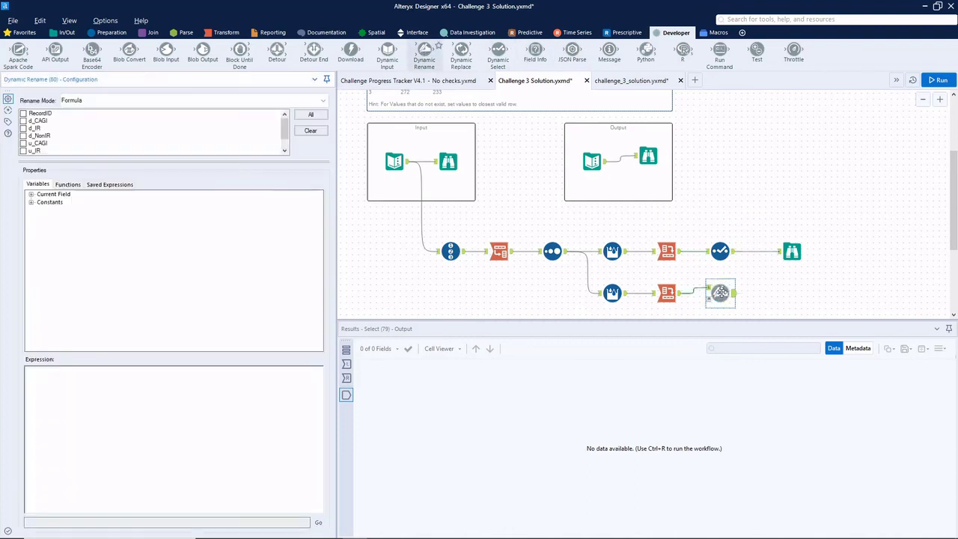
left_click(125, 102)
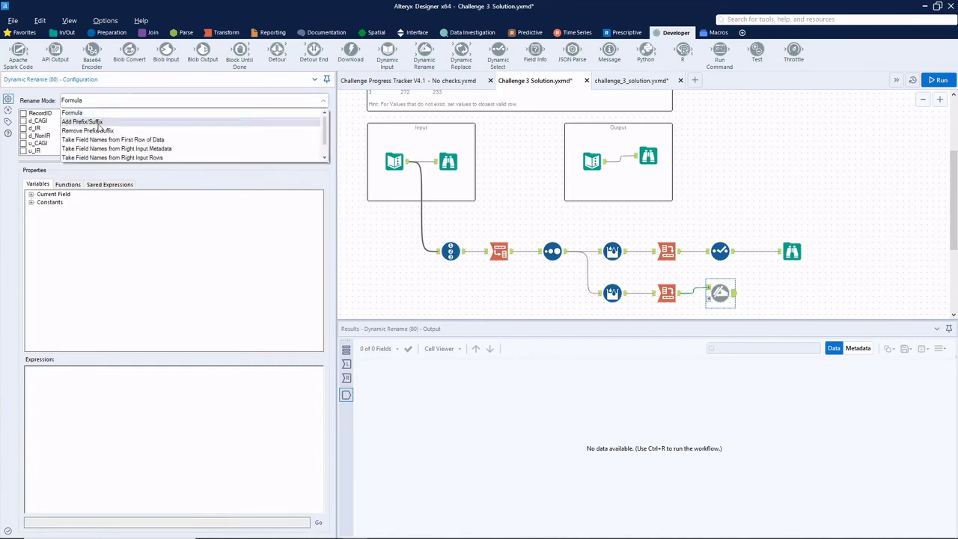
left_click(98, 123)
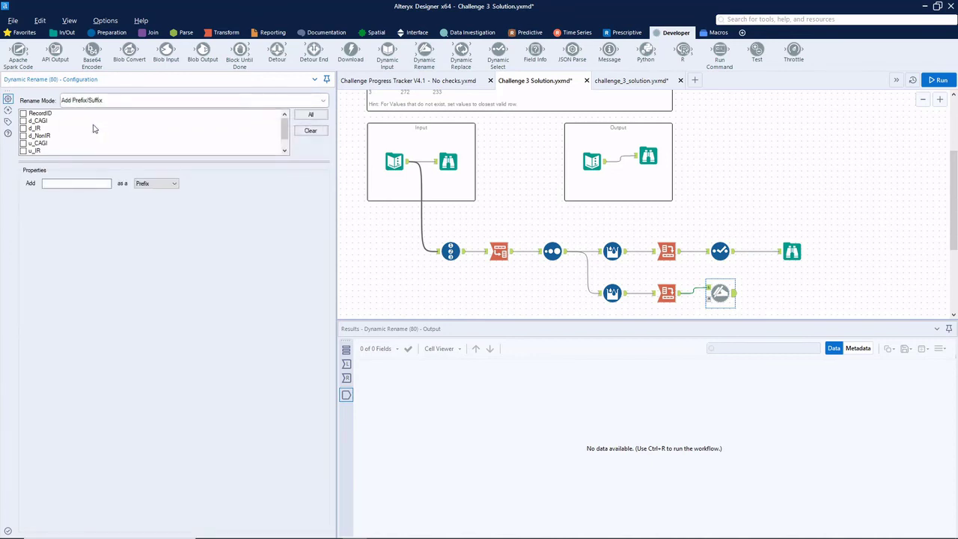
Prefix the six d_/u_ fields with 6ma_ and run the workflow.
left_click(23, 120)
left_click(23, 128)
left_click(23, 136)
left_click(23, 143)
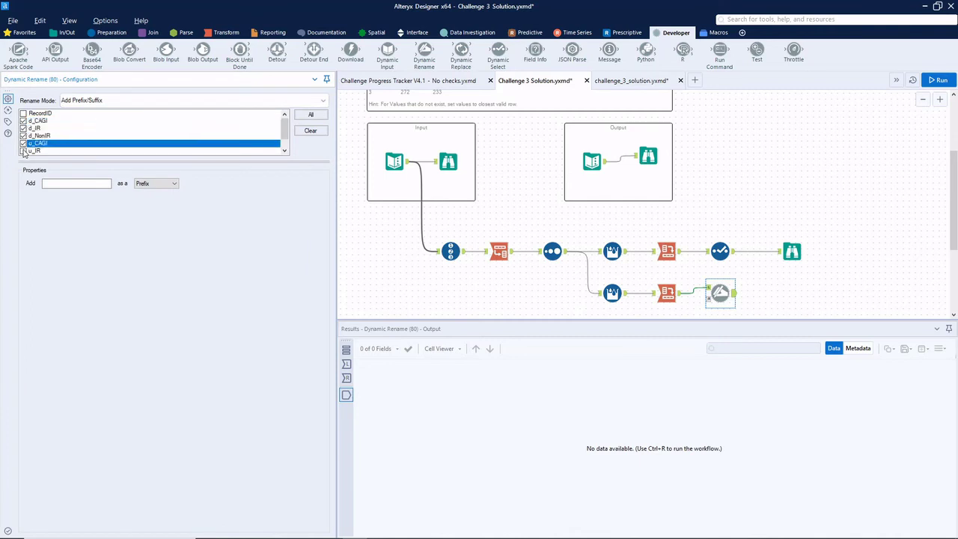
left_click(23, 150)
left_click(23, 151)
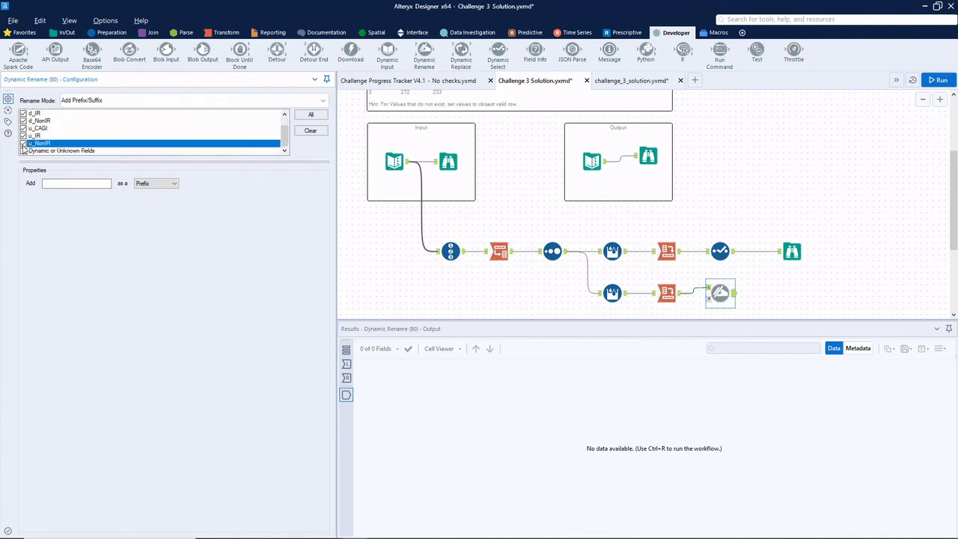
left_click(59, 185)
type("6ma_")
left_click(940, 80)
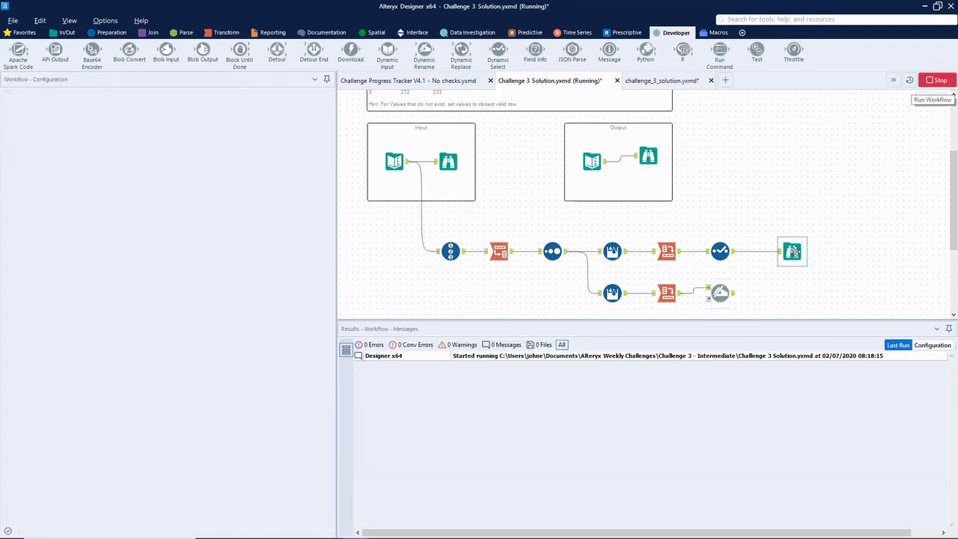
View the 3ma_-prefixed Select results and the 6ma_ Dynamic Rename output.
left_click(794, 252)
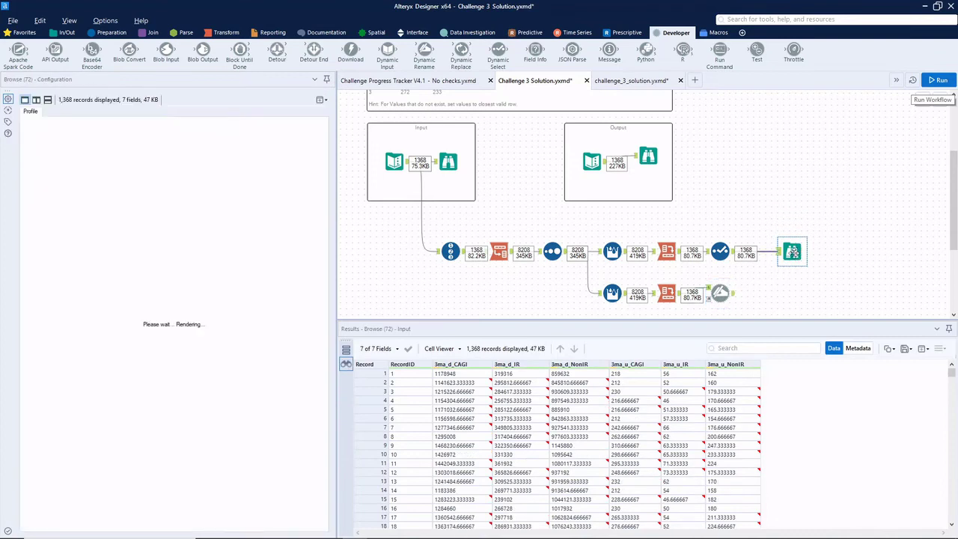
left_click(737, 298)
left_click(733, 298)
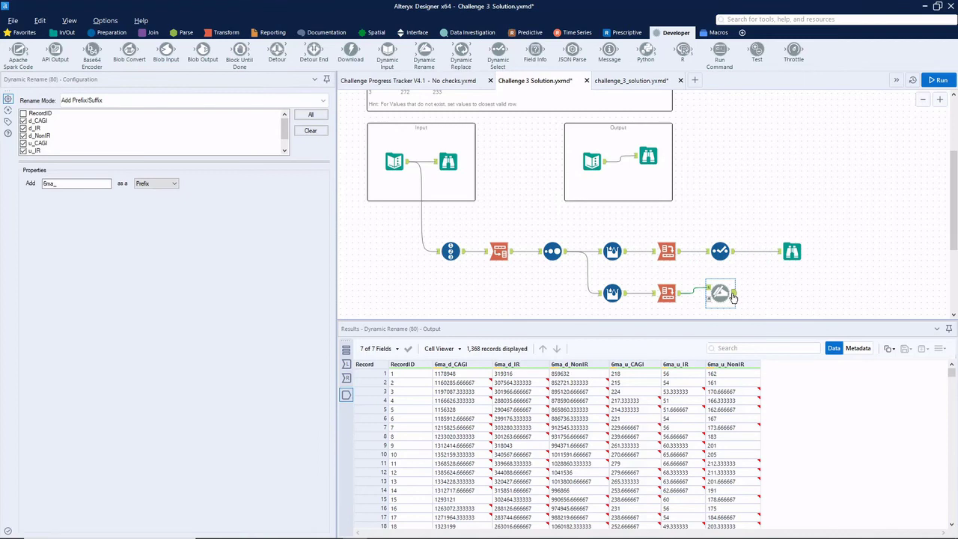
Inspect the expected output, profiling d.NonIR and u.NonIR and scrolling to the r6mo_ columns.
left_click(653, 166)
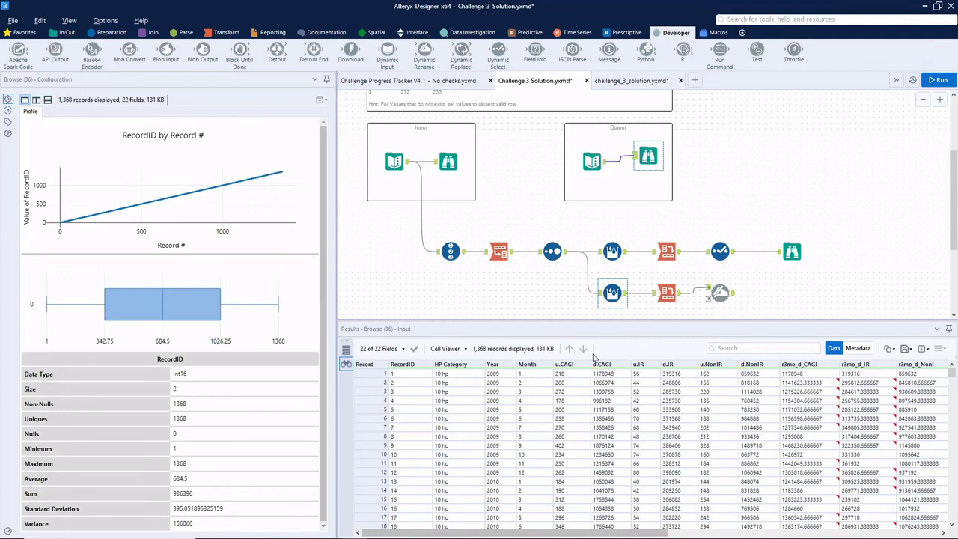
left_click(575, 370)
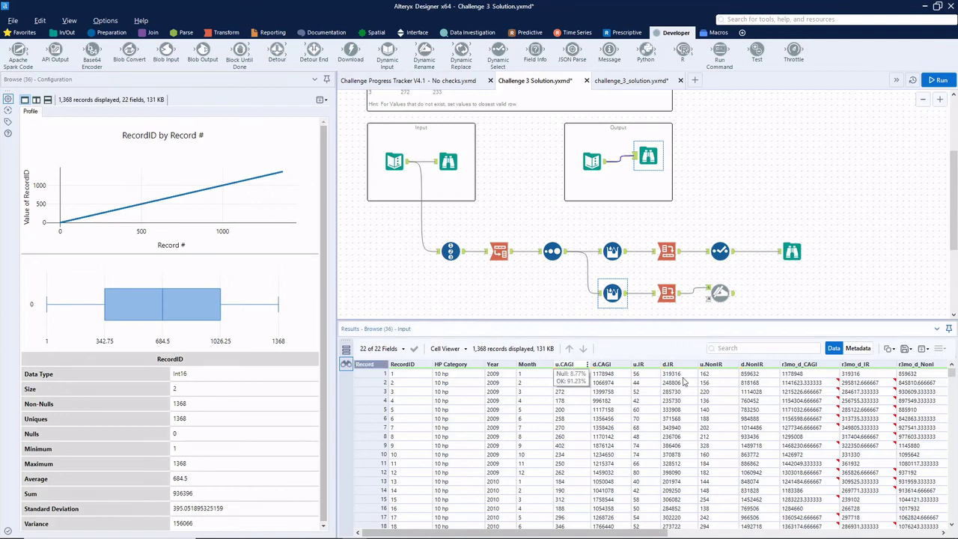
left_click(751, 365)
left_click(712, 364)
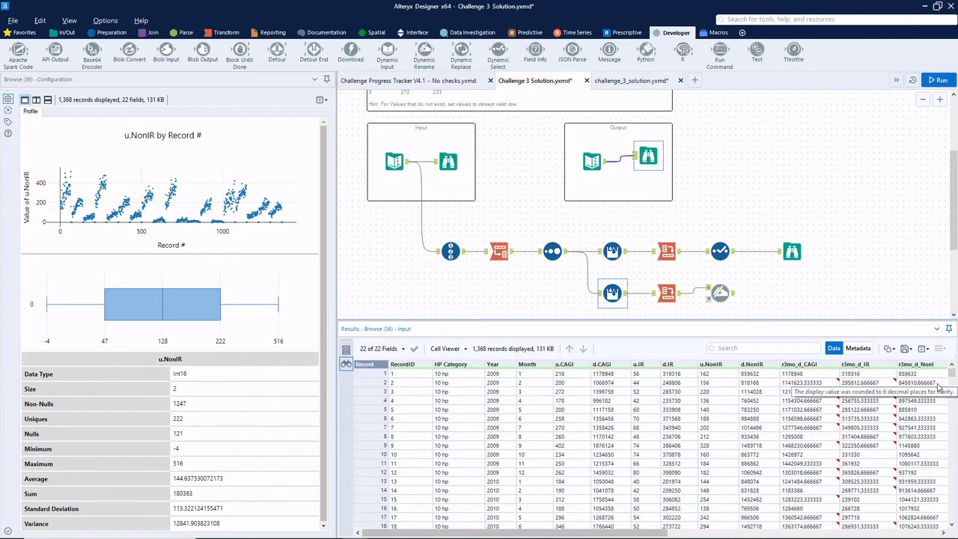
left_click_drag(643, 534, 819, 534)
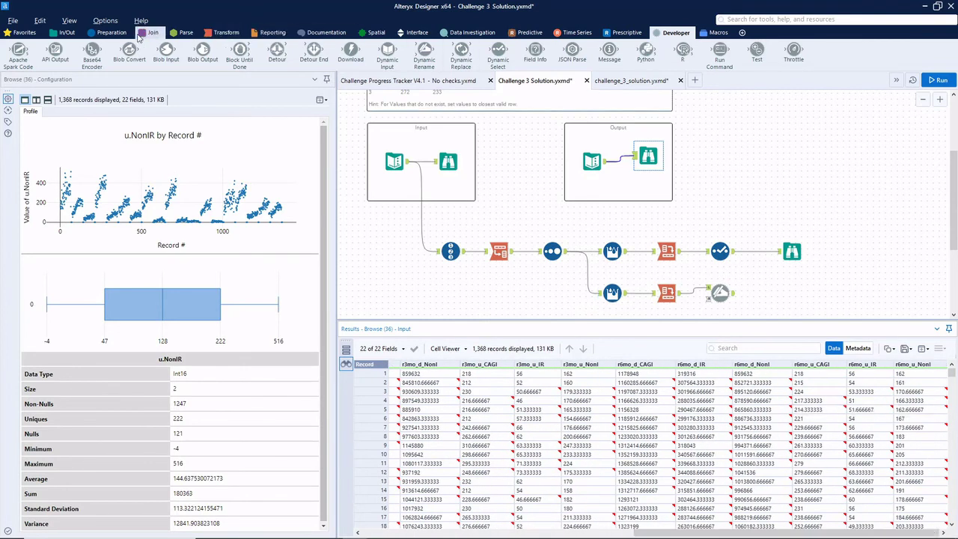
Wire the RecordID, 3-month and 6-month streams into a Join Multiple, replacing the old Browse.
left_click(149, 32)
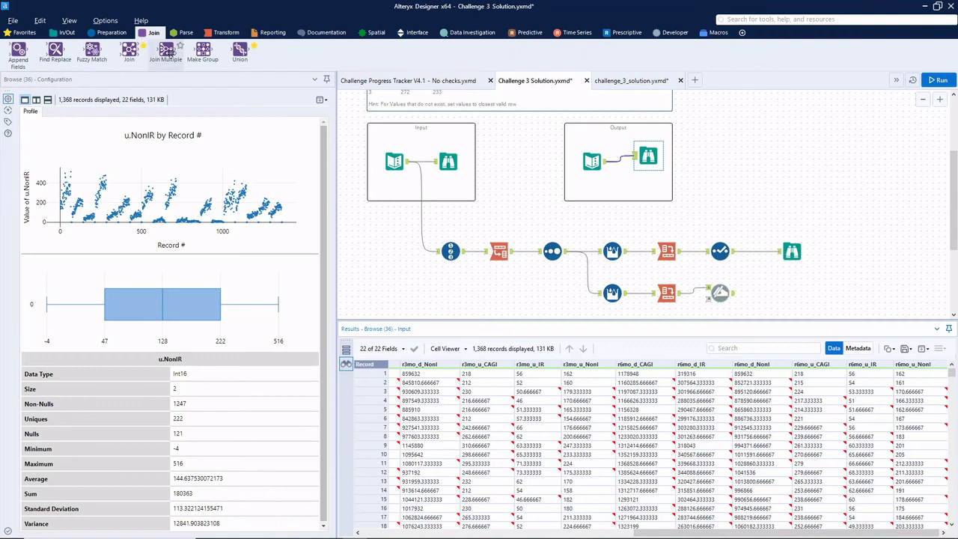
left_click_drag(170, 52, 805, 207)
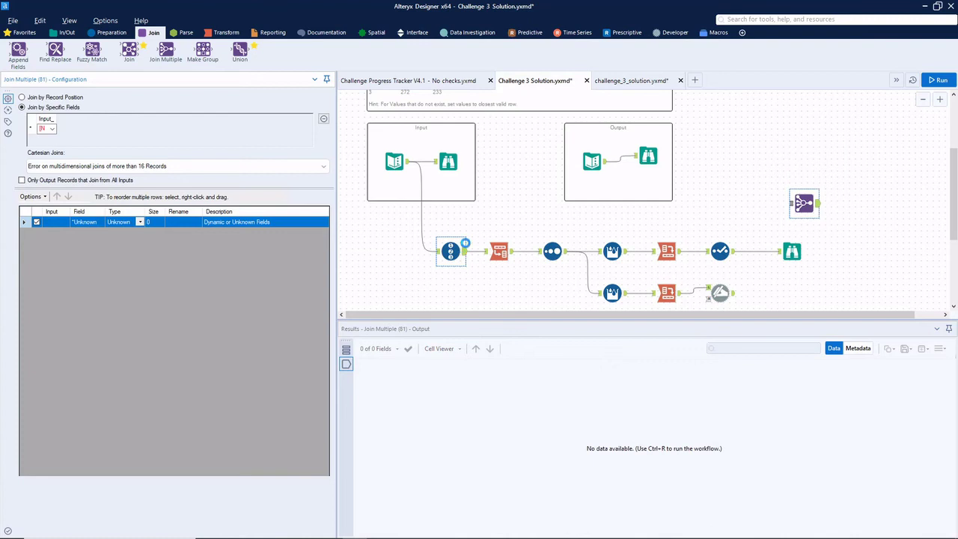
left_click_drag(792, 202, 465, 251)
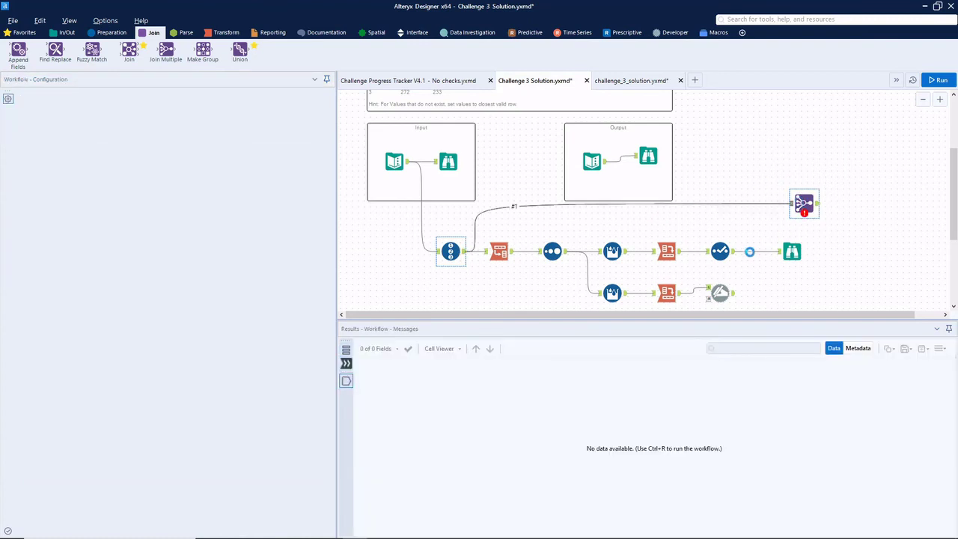
left_click_drag(734, 256, 791, 204)
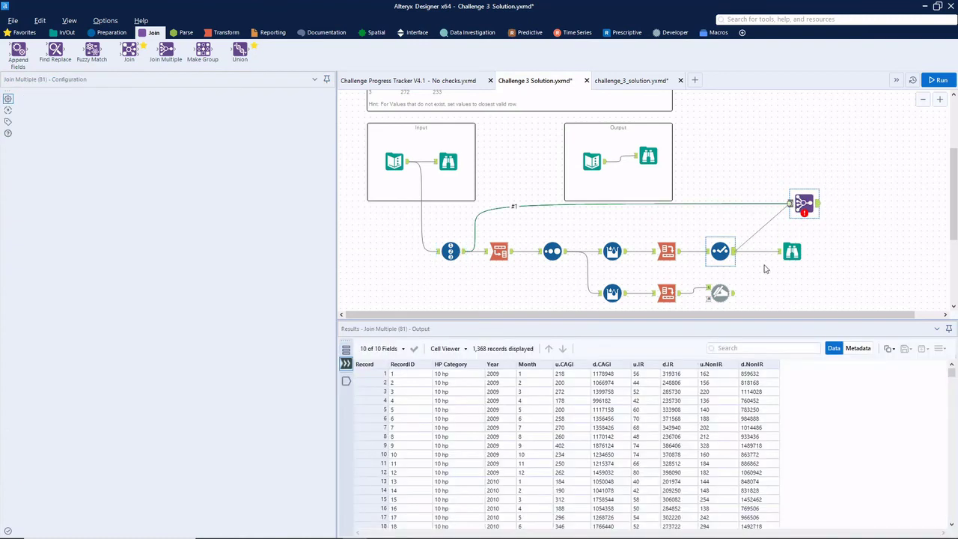
left_click_drag(735, 294, 791, 204)
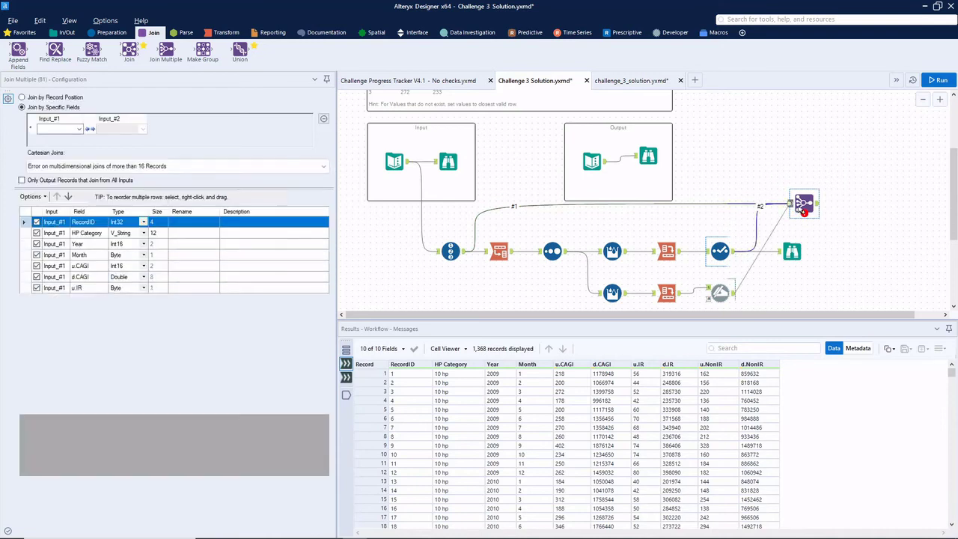
left_click(793, 253)
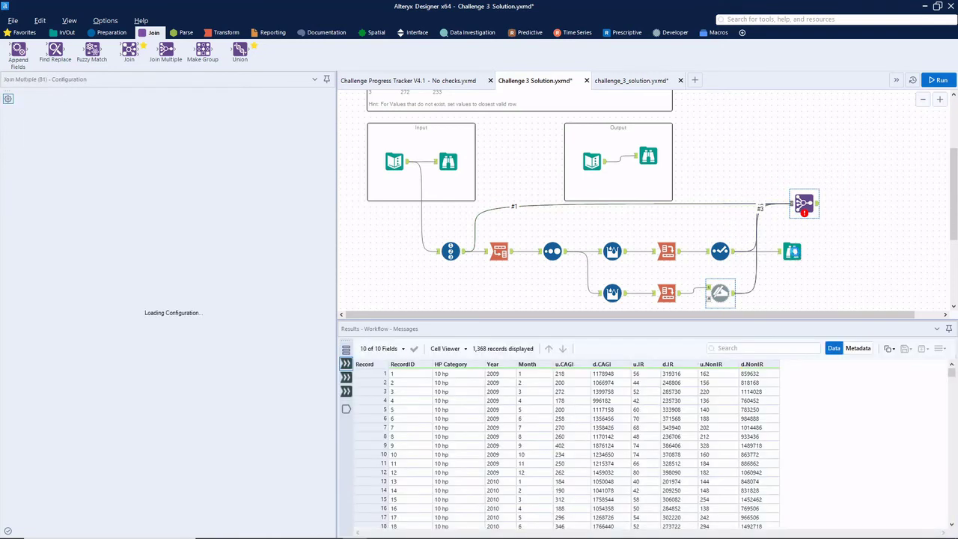
key("Delete")
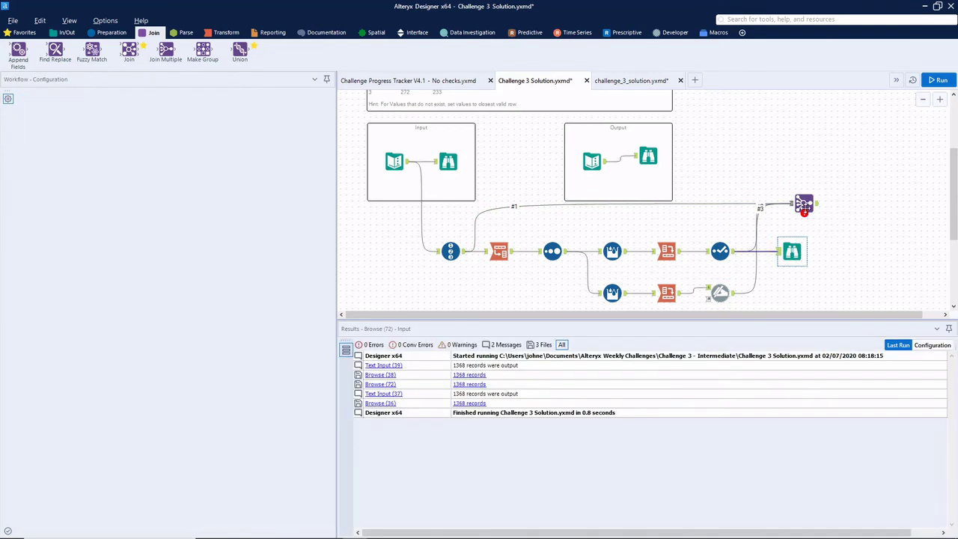
left_click_drag(808, 204, 809, 251)
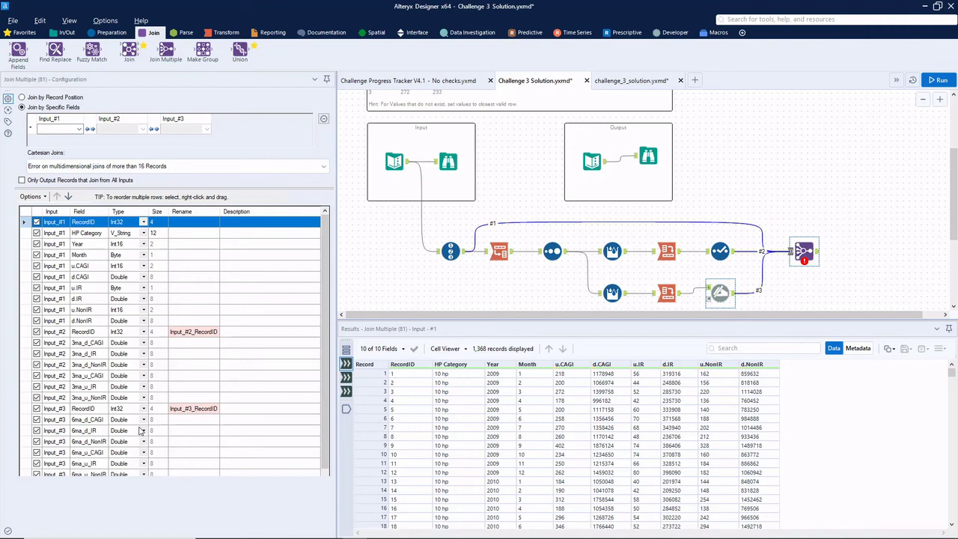
Join all inputs on RecordID, drop duplicate RecordIDs from inputs 2 and 3, and add a Browse.
left_click(36, 409)
left_click(36, 331)
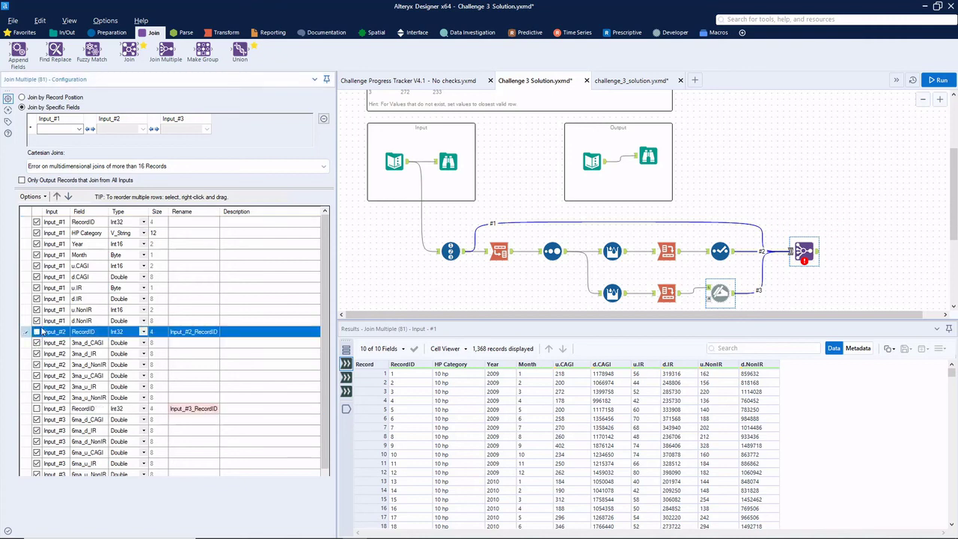
left_click(56, 129)
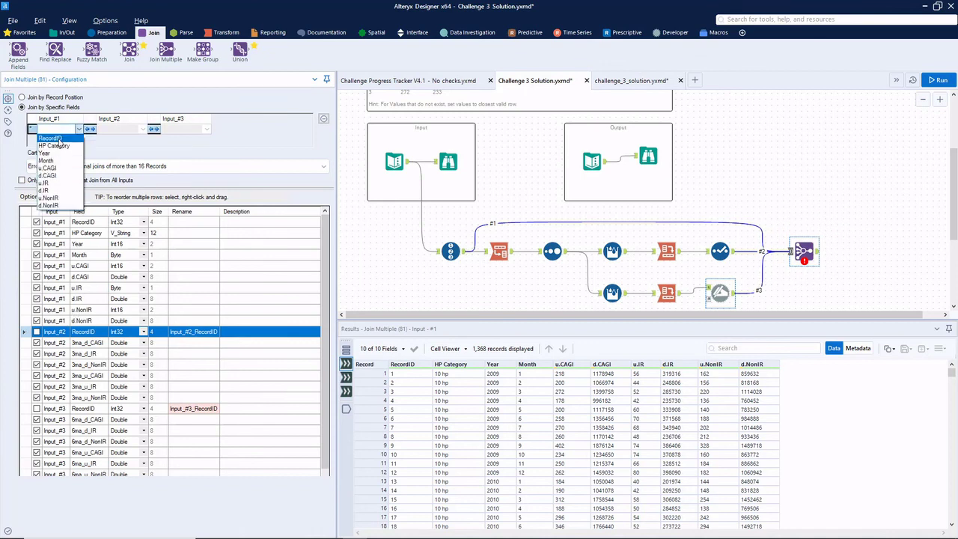
left_click(52, 137)
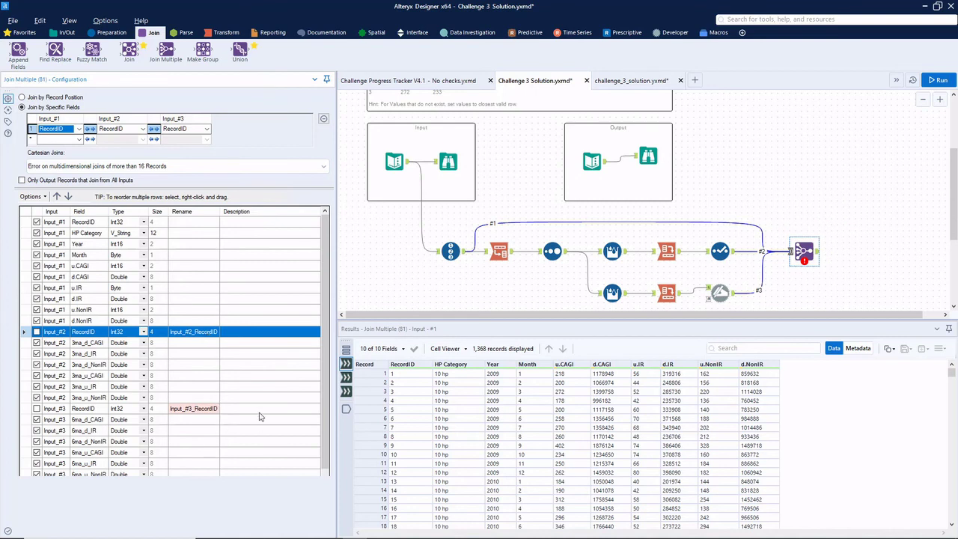
scroll(221, 408, "down", 1)
scroll(222, 408, "up", 1)
left_click(67, 32)
left_click_drag(18, 51, 868, 250)
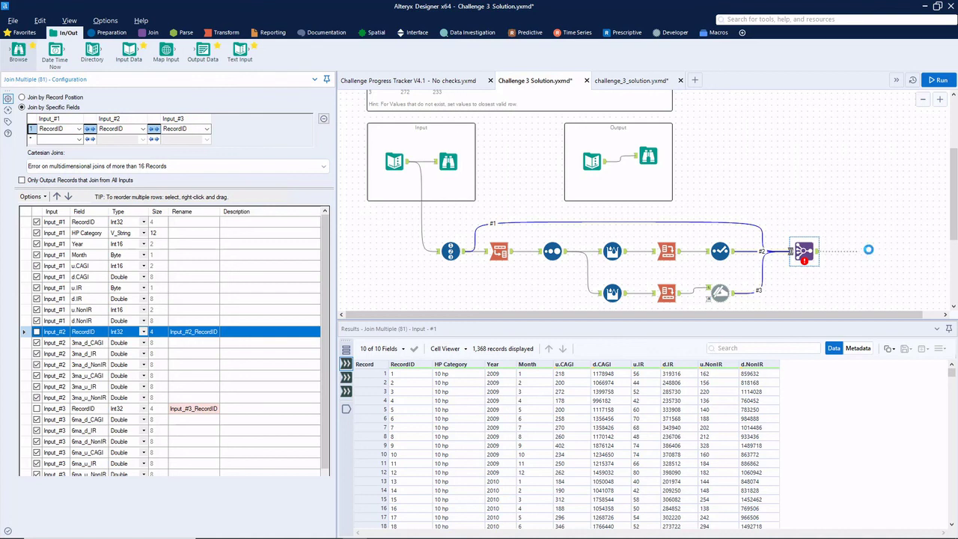
Run the workflow and compare the joined Browse results with the expected output.
left_click(940, 80)
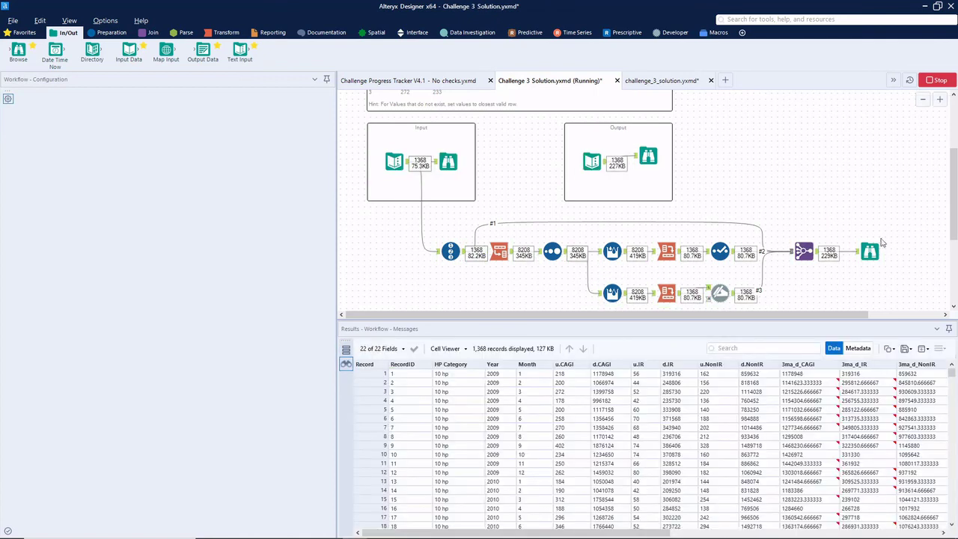
left_click(871, 251)
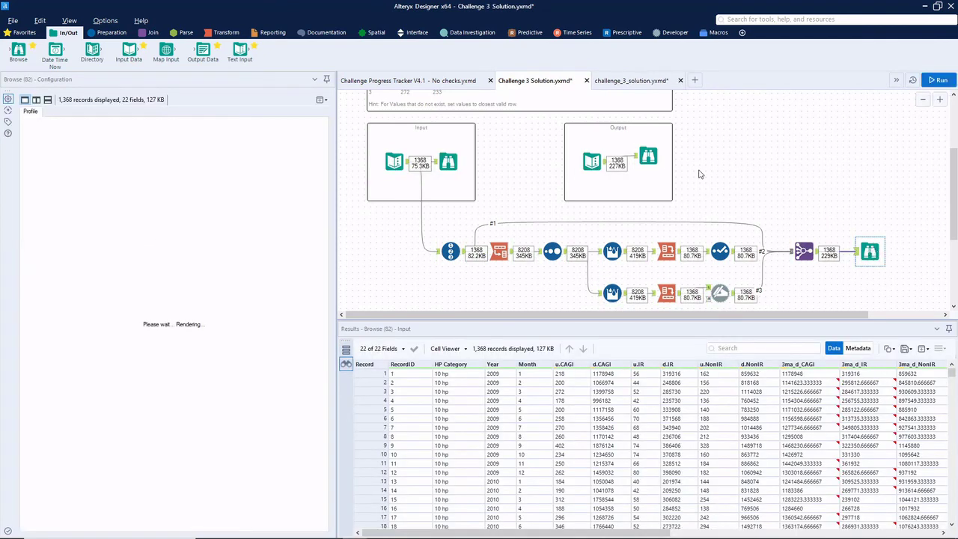
left_click(648, 156)
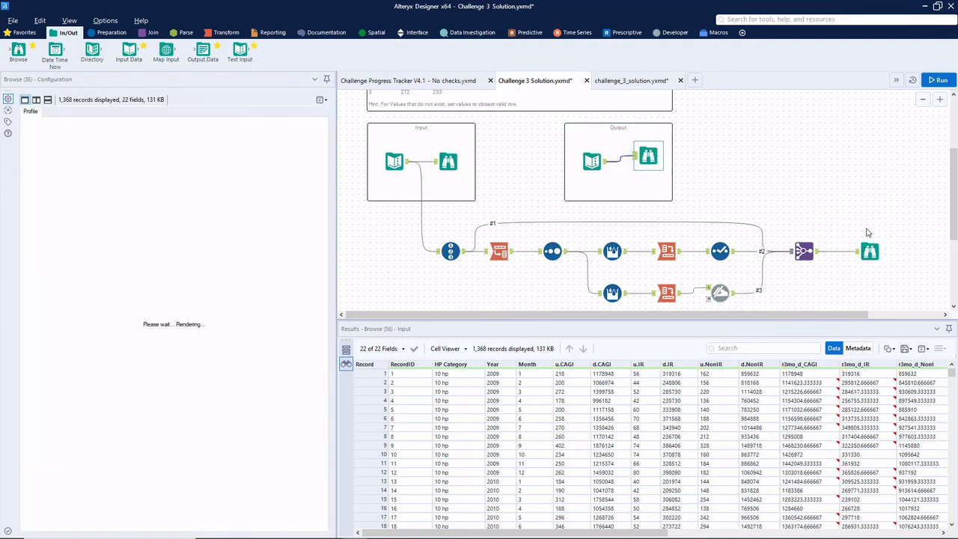
left_click(870, 251)
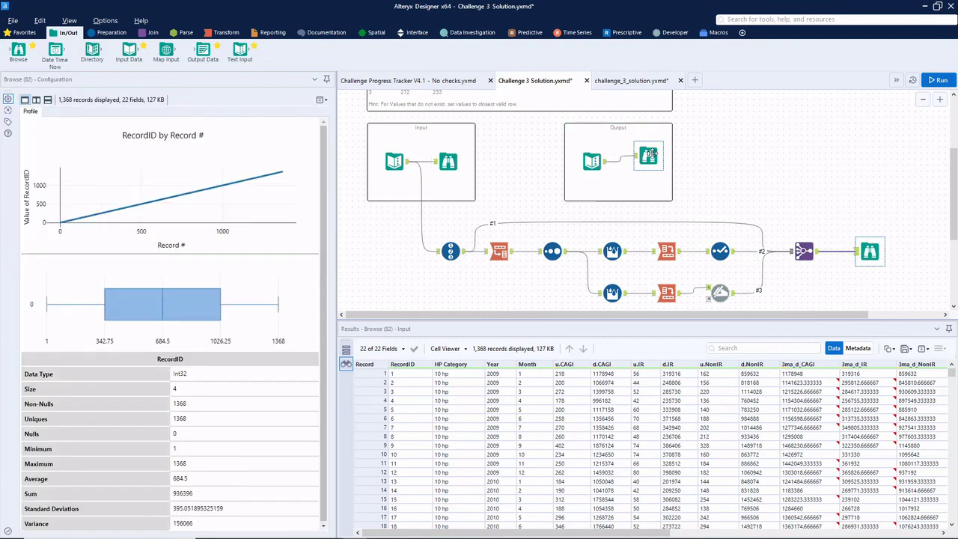
left_click(649, 155)
Scroll across both grids to check the joined 3ma_ columns against the expected values.
scroll(800, 322, "right", 3)
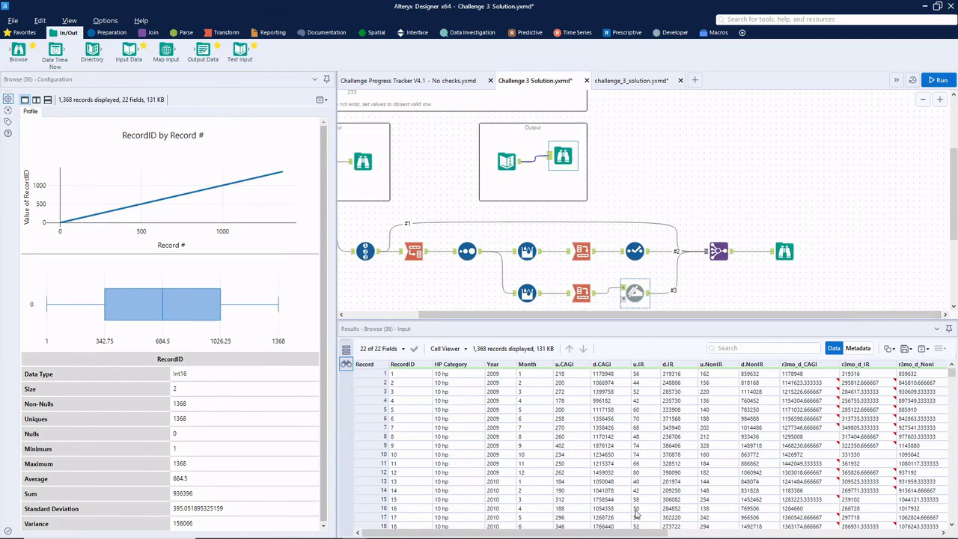
scroll(633, 532, "right", 5)
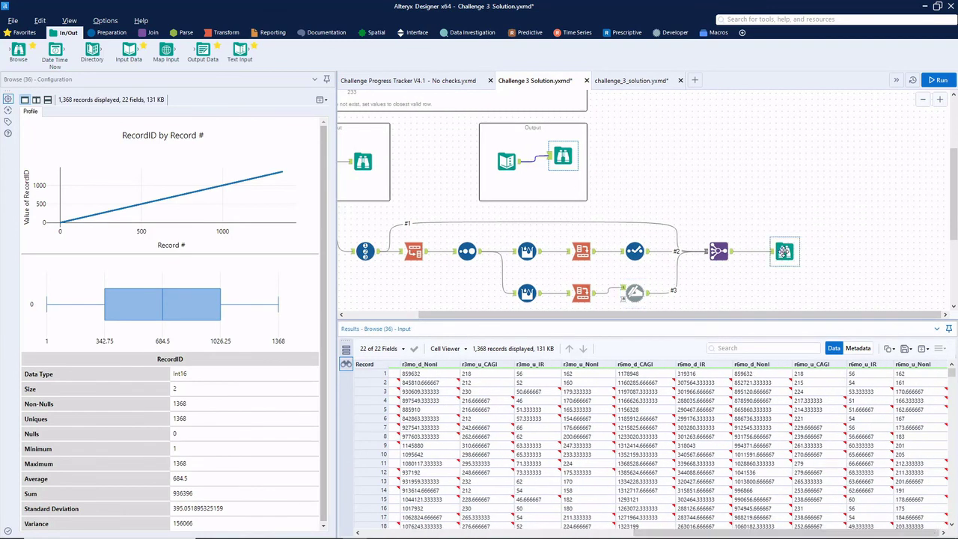
left_click(784, 252)
left_click(563, 159)
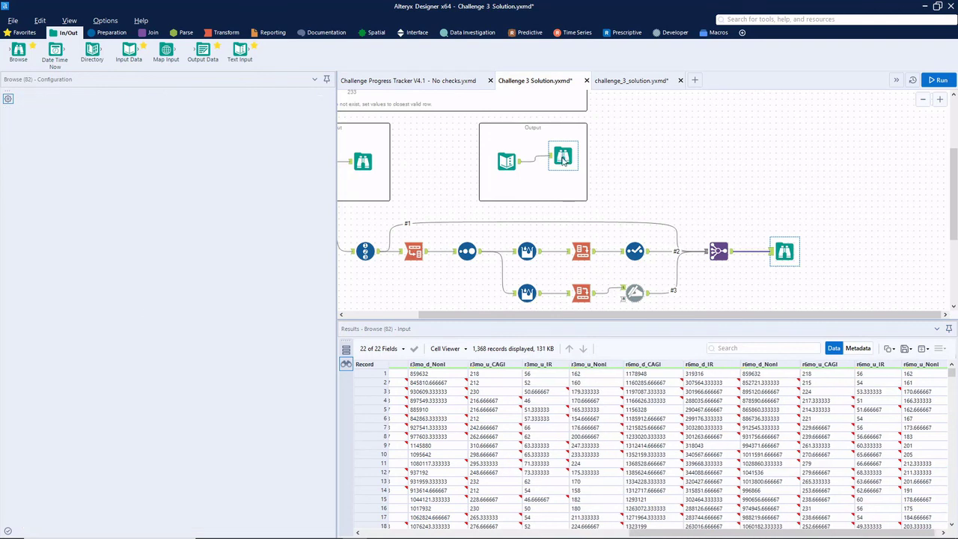
left_click(783, 247)
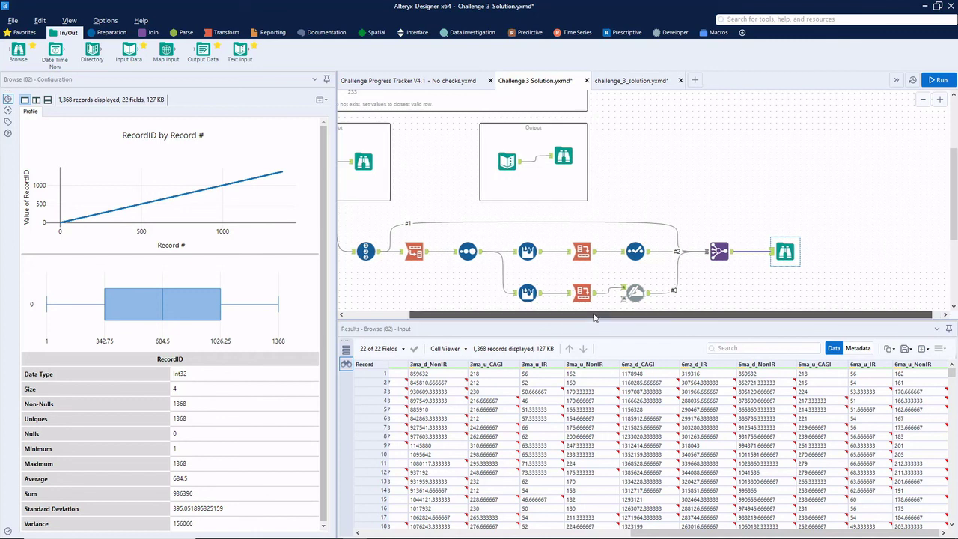
Review the original input data and the 3-month running-average Multi-Row Formula.
left_click_drag(677, 315, 598, 315)
left_click(448, 162)
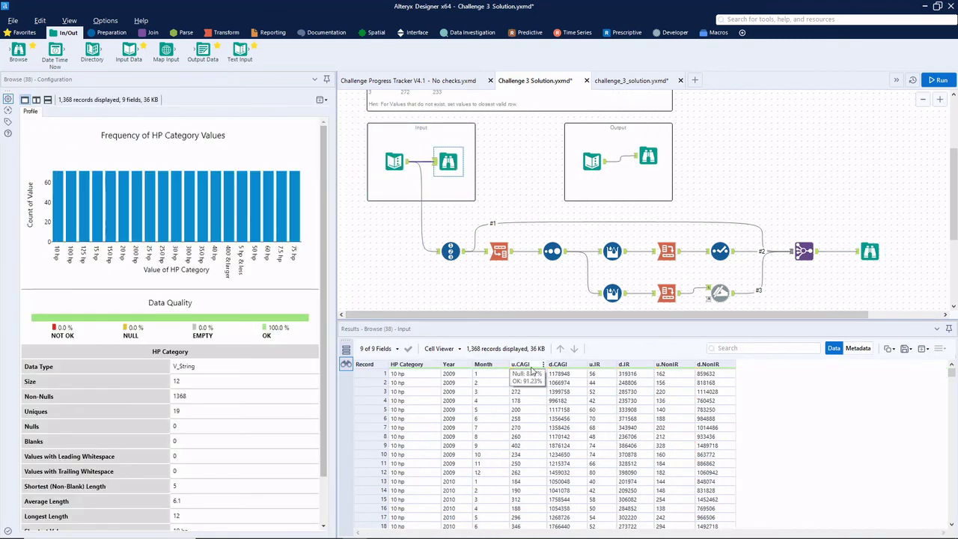
left_click(613, 250)
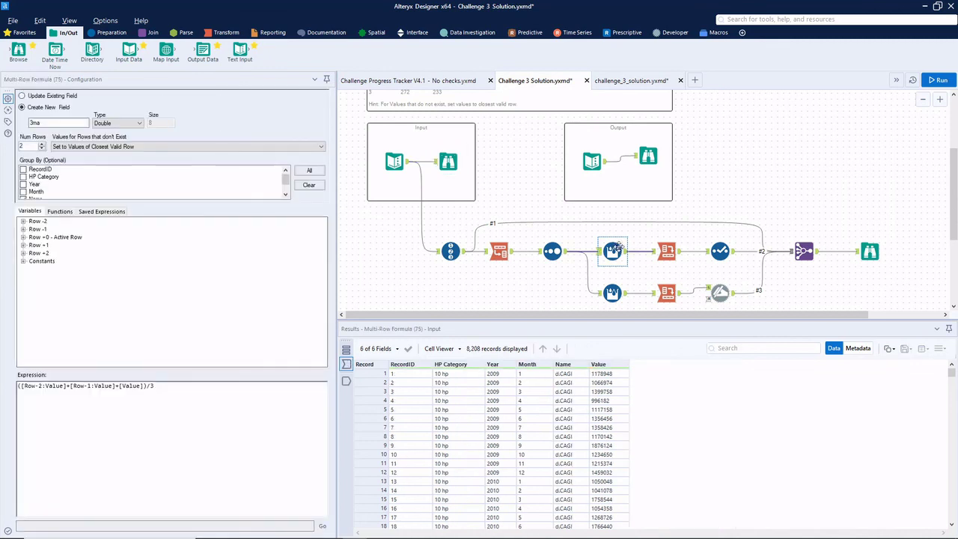
left_click(600, 252)
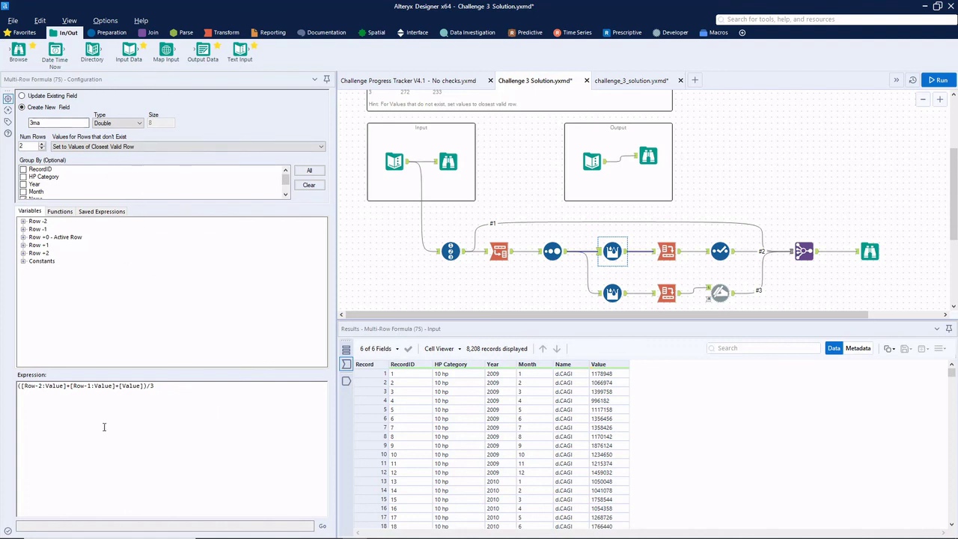
Review the Cross Tab, 3ma_ Select, 6ma_ Dynamic Rename and RecordID Join Multiple configurations.
left_click(667, 252)
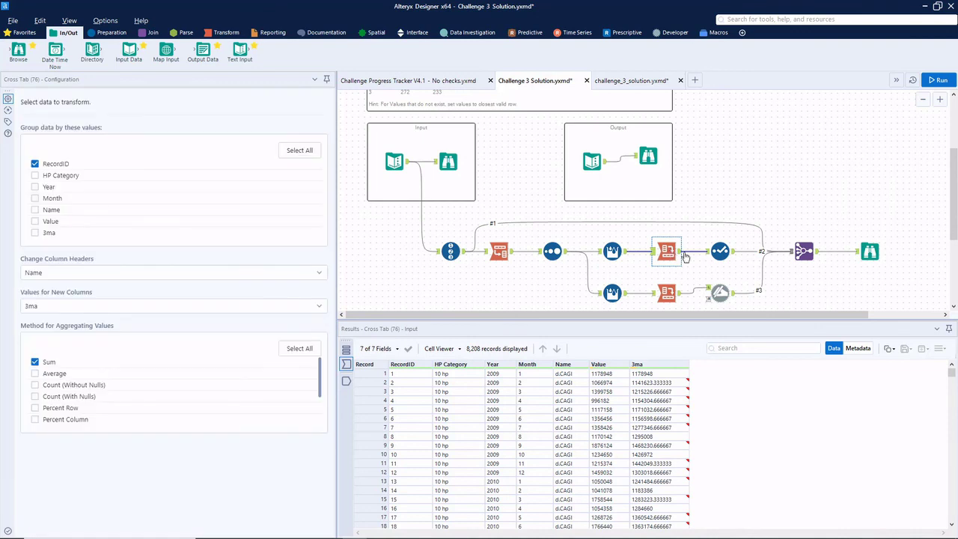
left_click(721, 251)
left_click(724, 291)
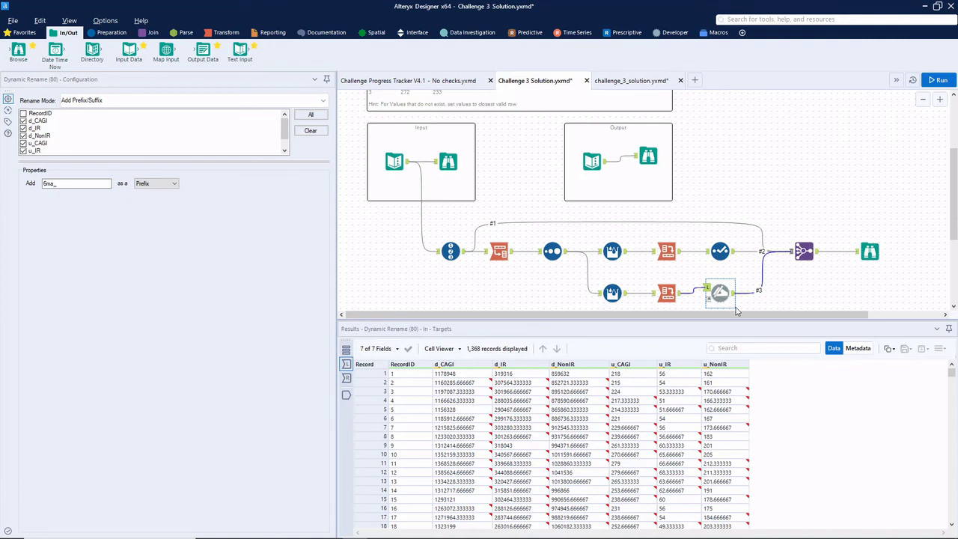
left_click(803, 252)
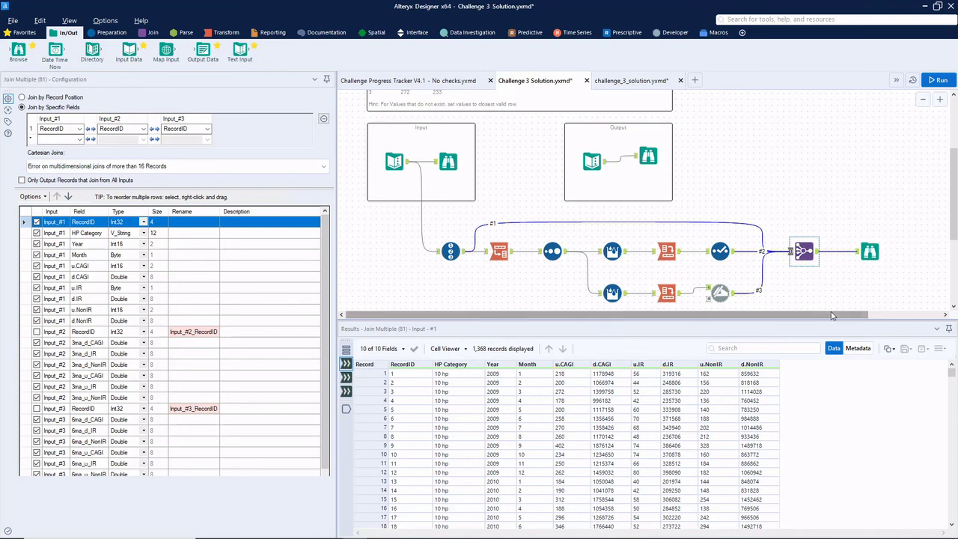
mouse_move(834, 316)
left_mouse_down()
mouse_move(896, 307)
mouse_move(831, 315)
left_mouse_up()
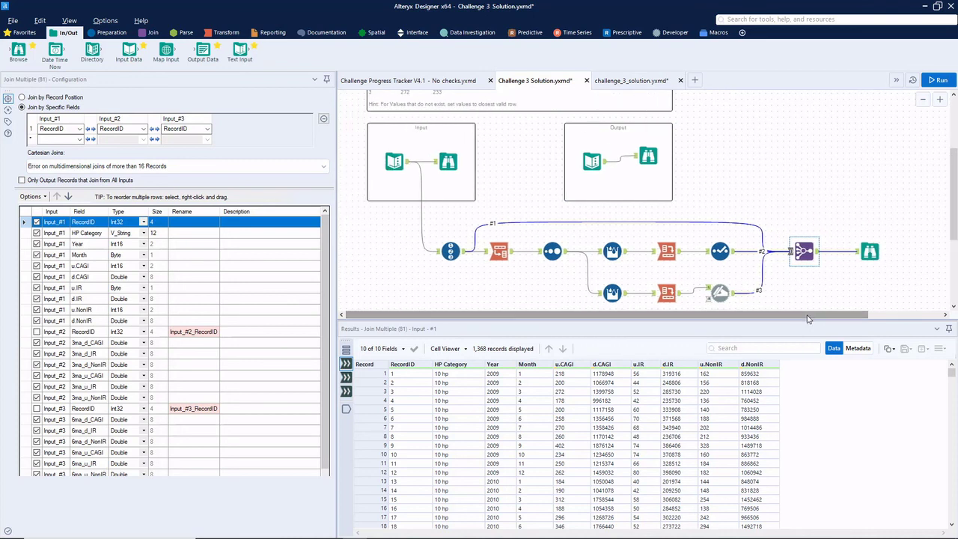